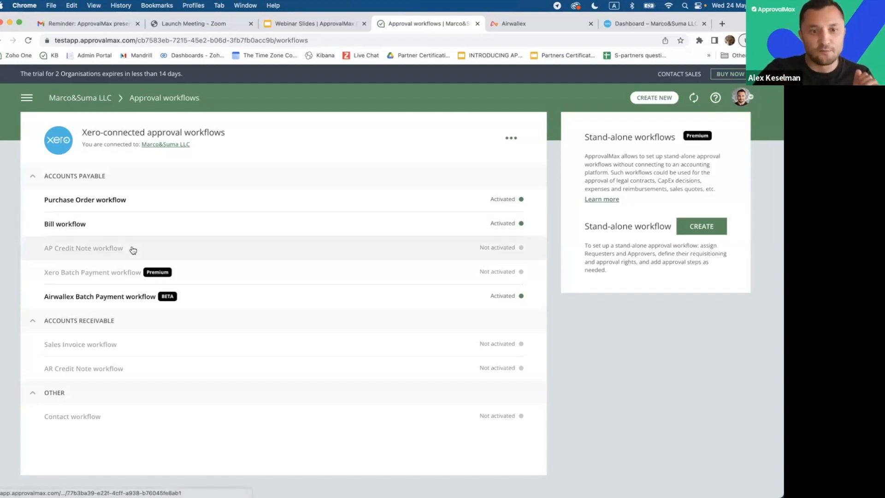
Step: Open the Airwallex Batch Payment row on the Approval workflows page to edit it
{"action": "left_click", "coordinate": [102, 302]}
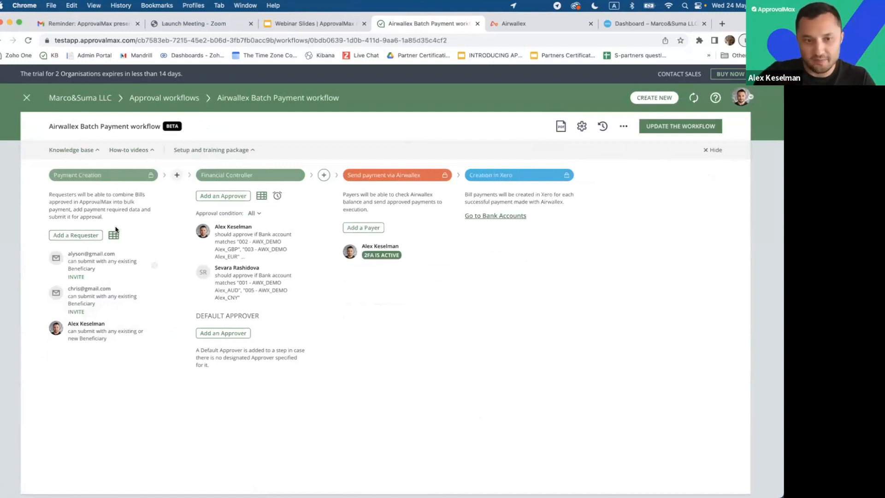
Step: Add another invited user as a requester, then bring up the Requester matrix
{"action": "left_click", "coordinate": [84, 237]}
{"action": "left_click", "coordinate": [84, 263]}
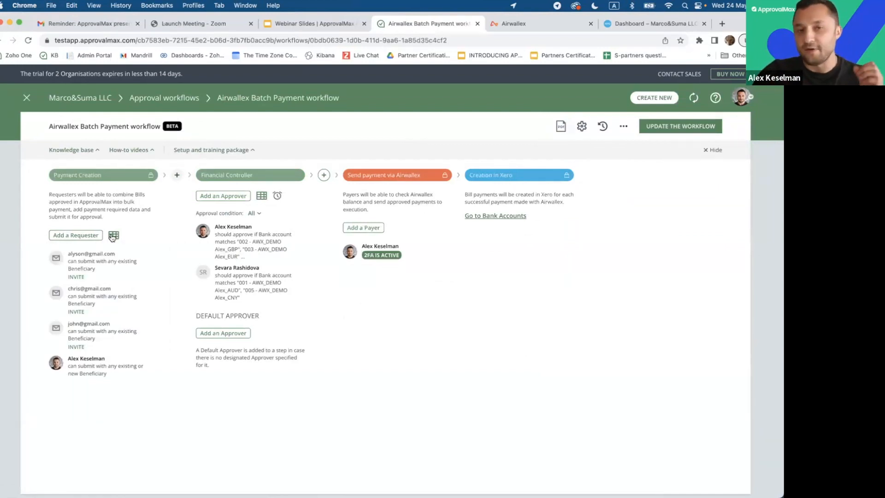
{"action": "left_click", "coordinate": [113, 236]}
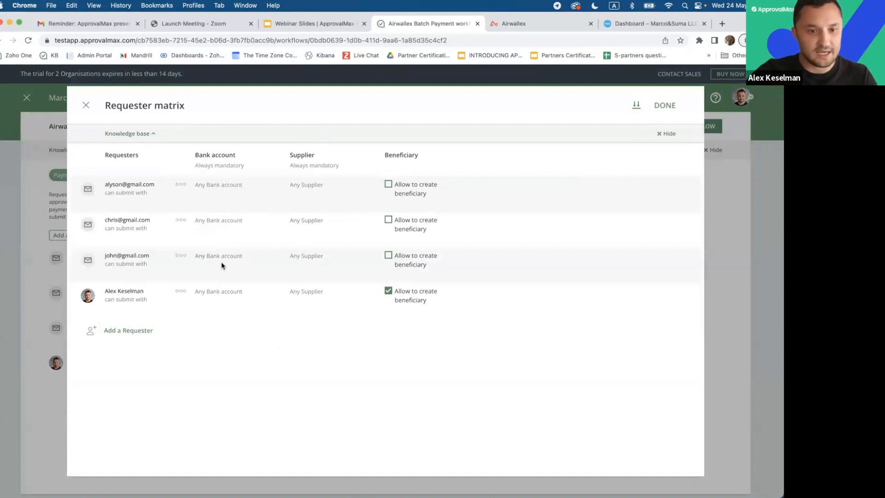
Step: Limit the new requester to suppliers ApprovalMax and ApprovalMax GmbH, then close the matrix
{"action": "left_click", "coordinate": [292, 258]}
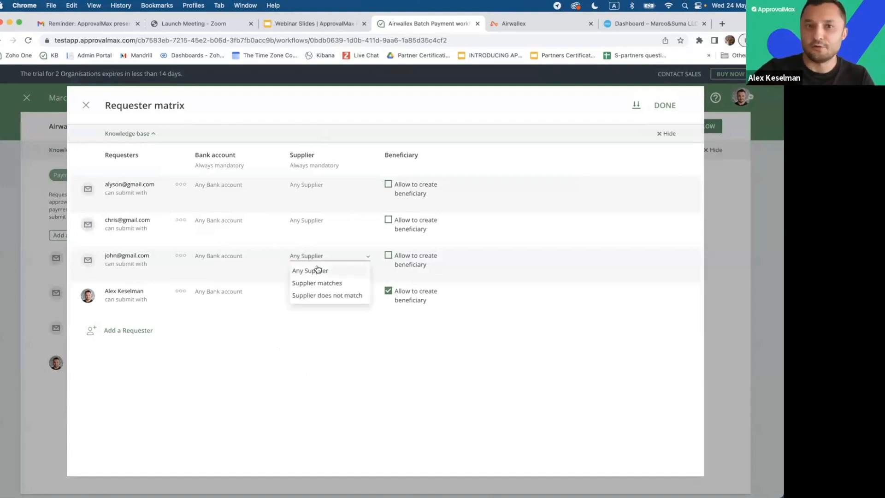
{"action": "left_click", "coordinate": [325, 283]}
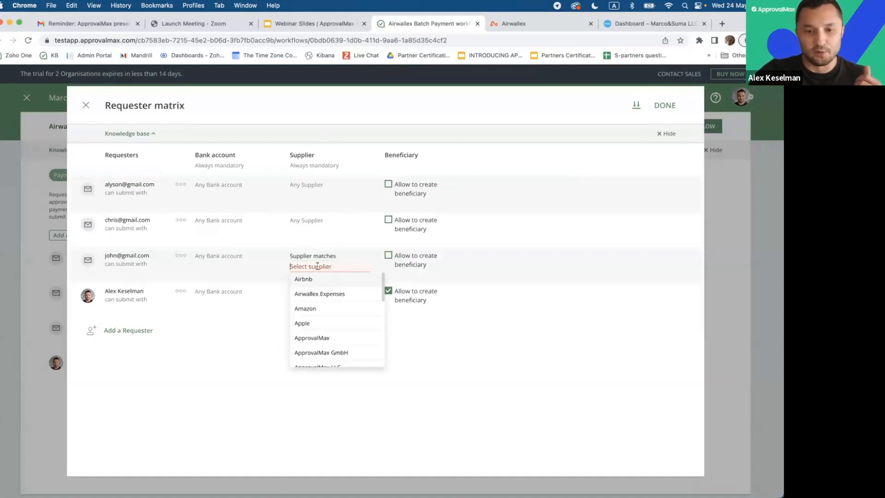
{"action": "left_click", "coordinate": [320, 345]}
{"action": "left_click", "coordinate": [328, 348]}
{"action": "left_click", "coordinate": [242, 361]}
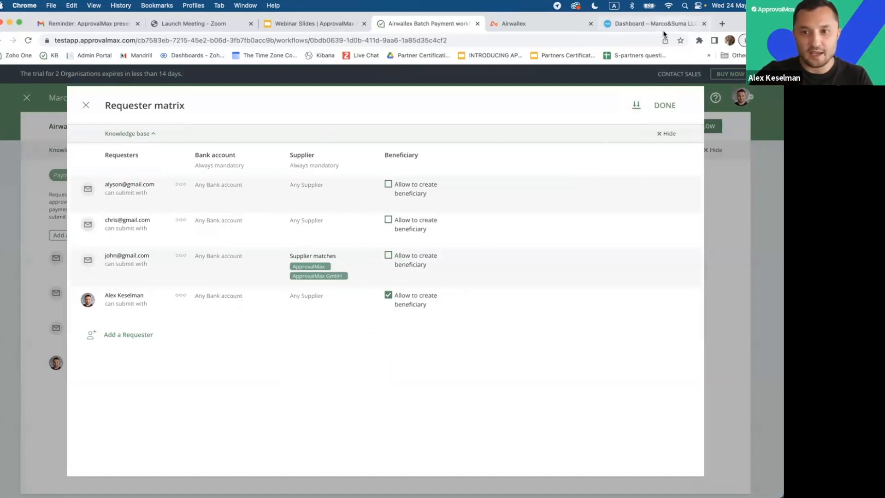
{"action": "left_click", "coordinate": [666, 106]}
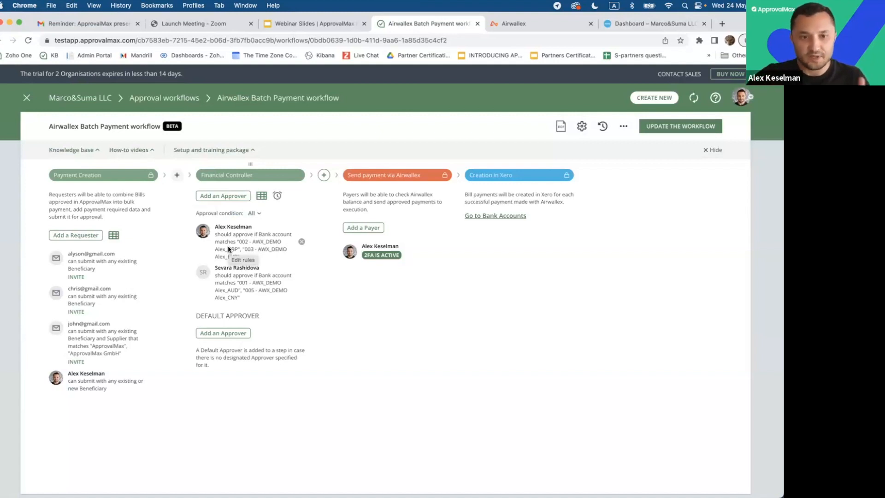
Step: Insert an auto-approval step after Payment Creation with a new rule named 'Utility Bills'
{"action": "left_click", "coordinate": [177, 175]}
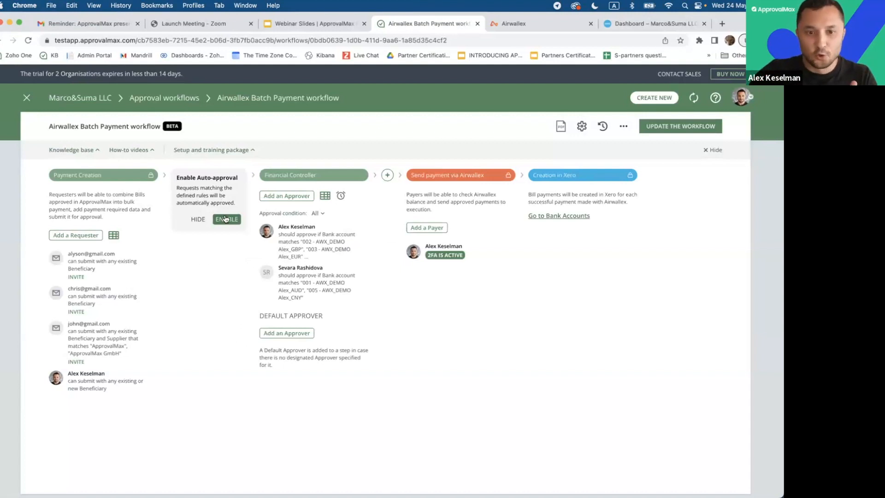
{"action": "left_click", "coordinate": [227, 219]}
{"action": "left_click", "coordinate": [202, 196]}
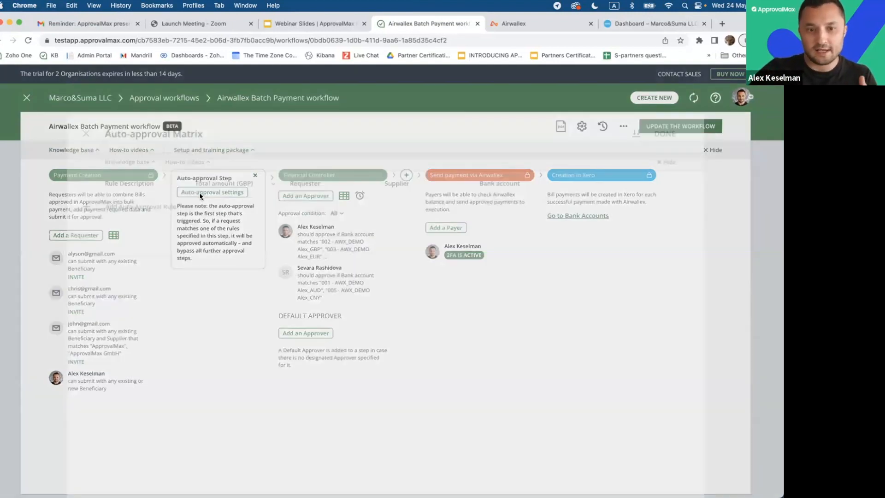
{"action": "left_click", "coordinate": [158, 184]}
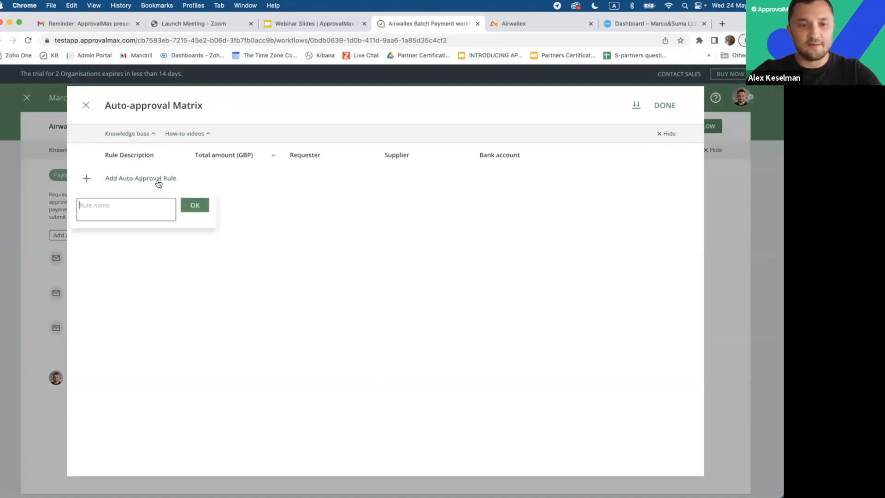
{"action": "type", "text": "Utility Bills"}
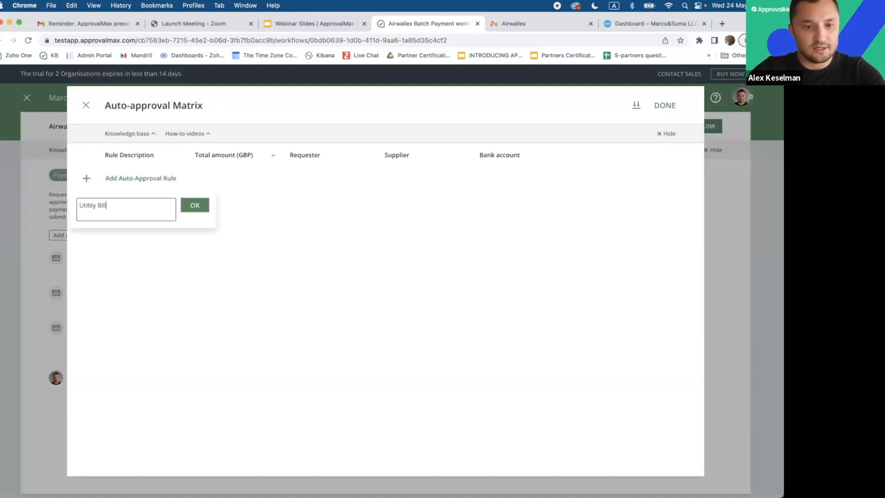
{"action": "left_click", "coordinate": [195, 205]}
Step: Make the Utility Bills rule apply to amounts under 1,000 GBP from supplier Siemens
{"action": "left_click", "coordinate": [221, 175]}
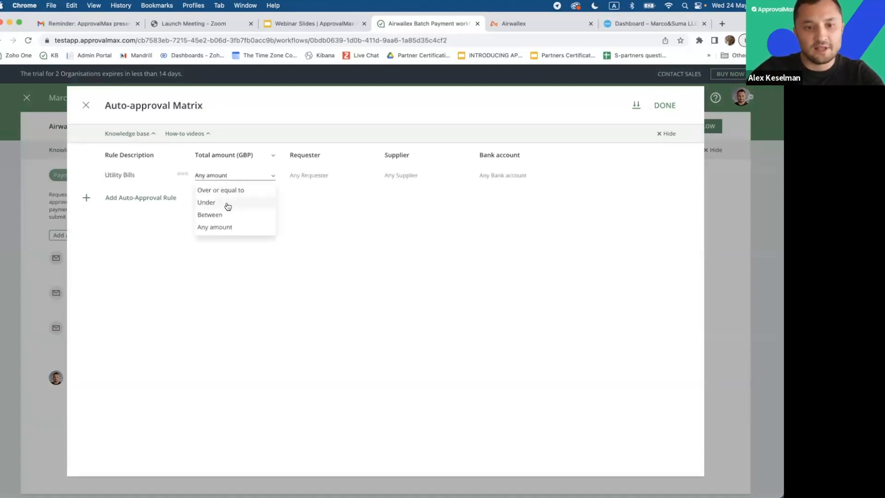
{"action": "left_click", "coordinate": [226, 204]}
{"action": "type", "text": "1000"}
{"action": "key", "text": "Return"}
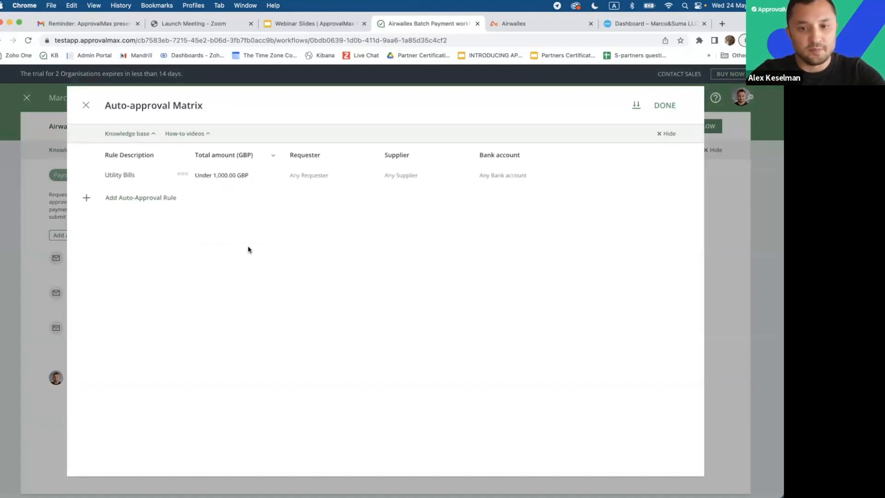
{"action": "left_click", "coordinate": [408, 177]}
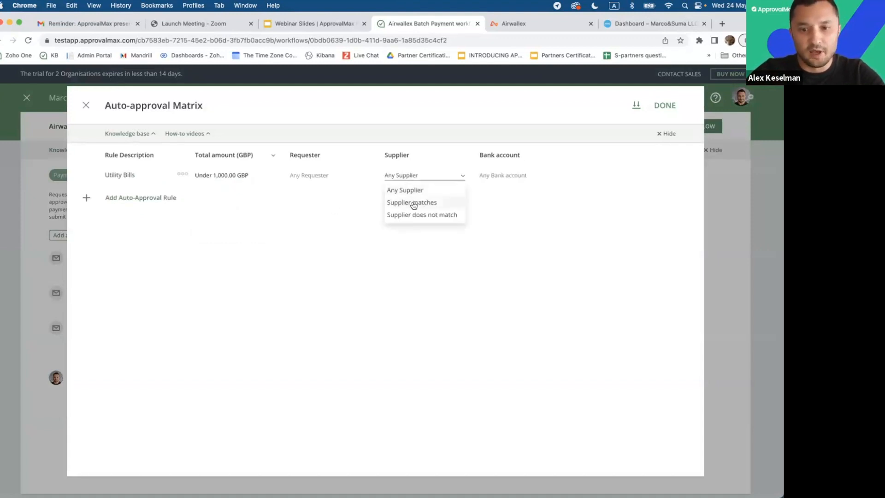
{"action": "left_click", "coordinate": [409, 201]}
{"action": "scroll", "coordinate": [417, 240], "scroll_direction": "down", "scroll_amount": 5}
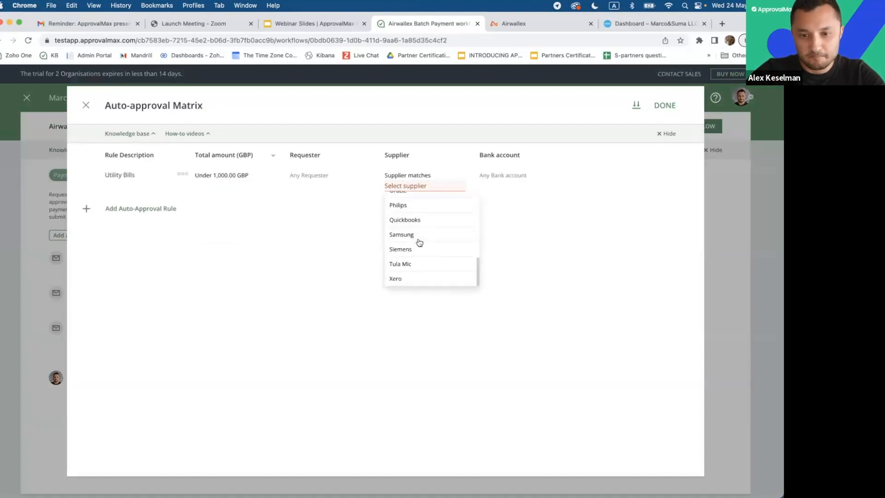
{"action": "left_click", "coordinate": [409, 250]}
{"action": "left_click", "coordinate": [306, 275]}
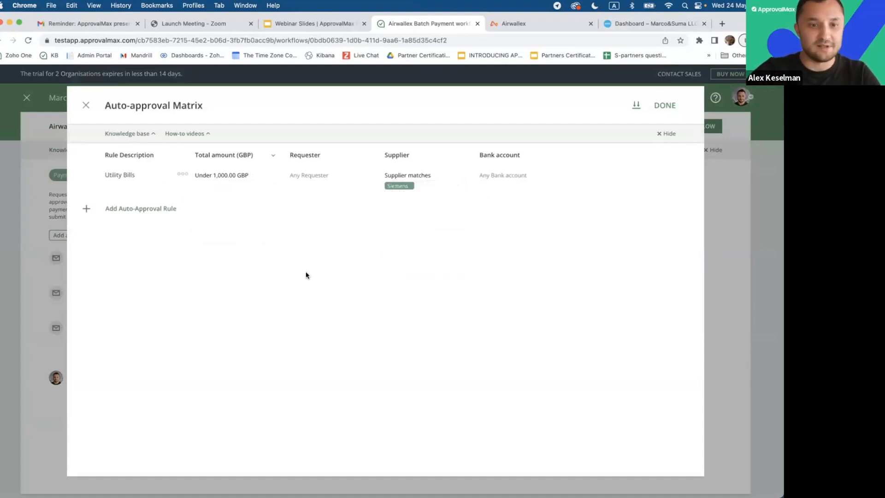
{"action": "left_click", "coordinate": [668, 107]}
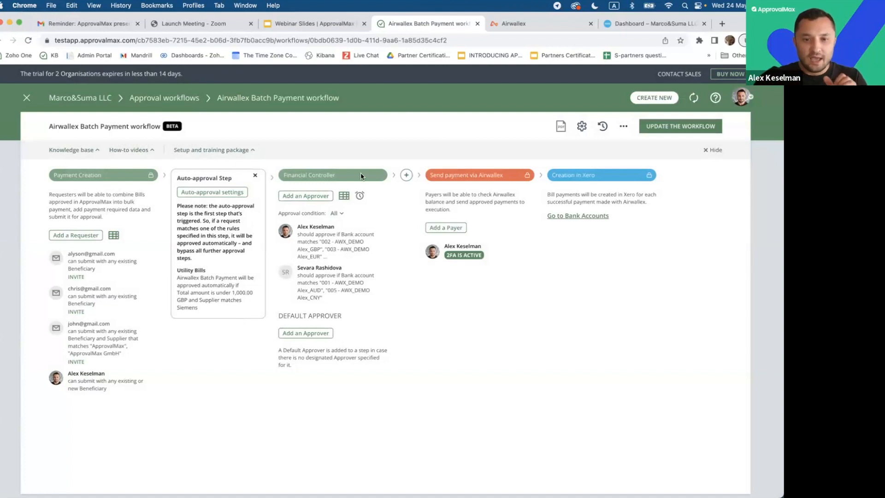
{"action": "left_click", "coordinate": [342, 197]}
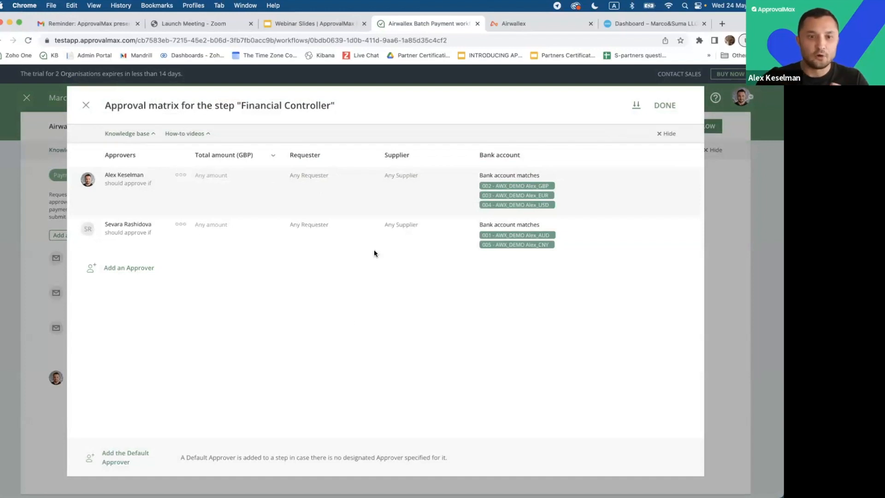
{"action": "left_click", "coordinate": [665, 106]}
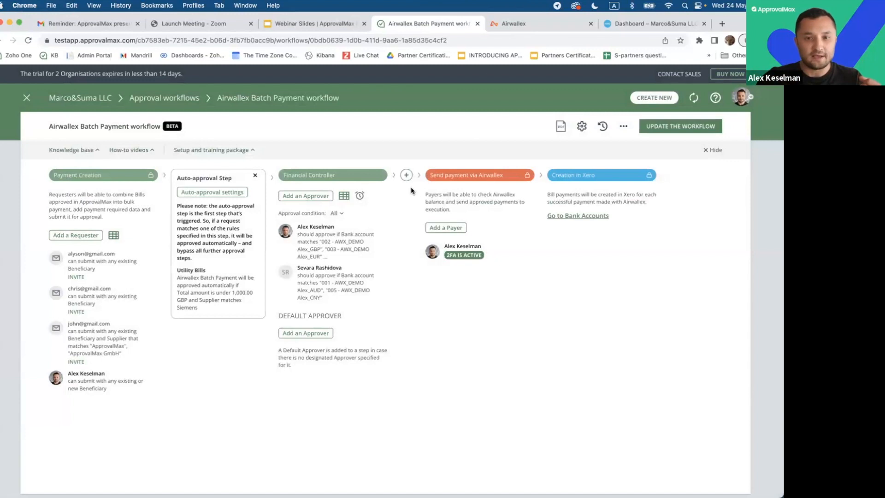
Step: Add a CFO approval step after Financial Controller with another invited user as approver
{"action": "left_click", "coordinate": [407, 176]}
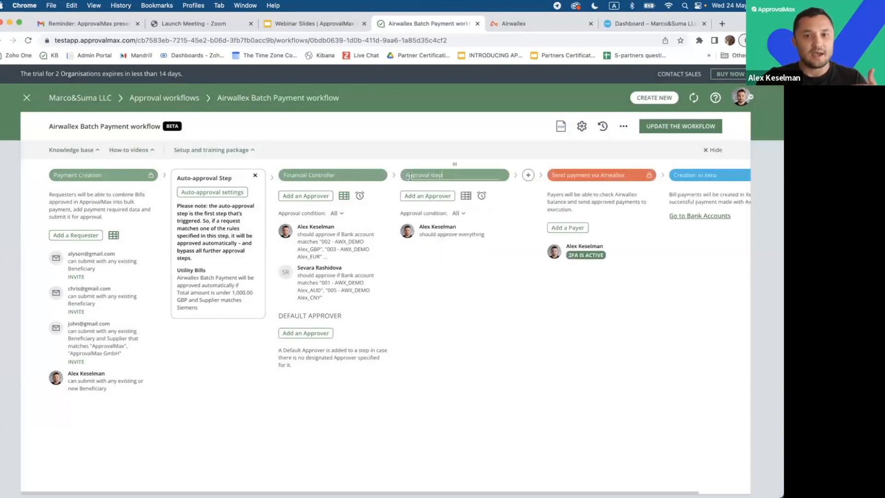
{"action": "key", "text": "Return"}
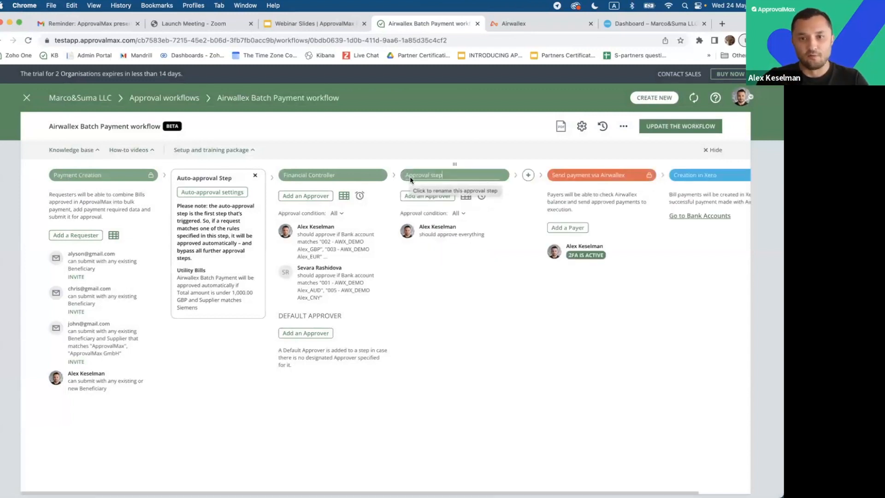
{"action": "left_click", "coordinate": [450, 174]}
{"action": "type", "text": "F"}
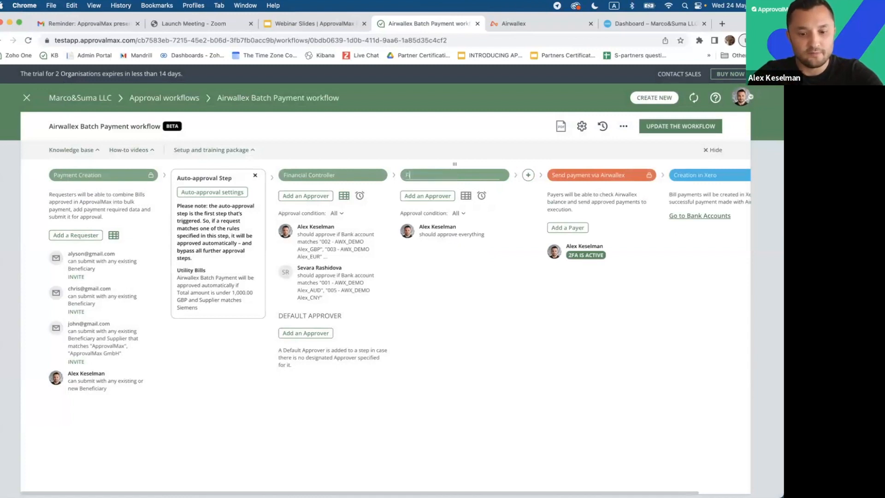
{"action": "type", "text": "FO"}
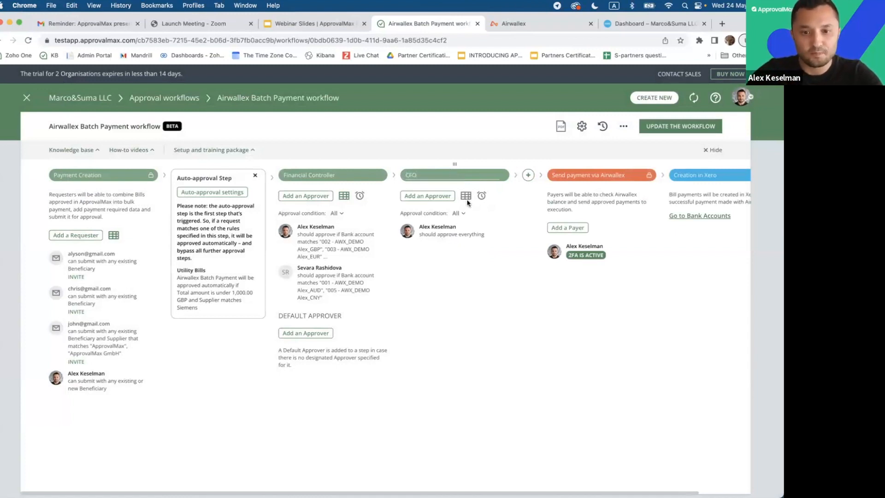
{"action": "left_click", "coordinate": [427, 197]}
{"action": "scroll", "coordinate": [440, 264], "scroll_direction": "down", "scroll_amount": 5}
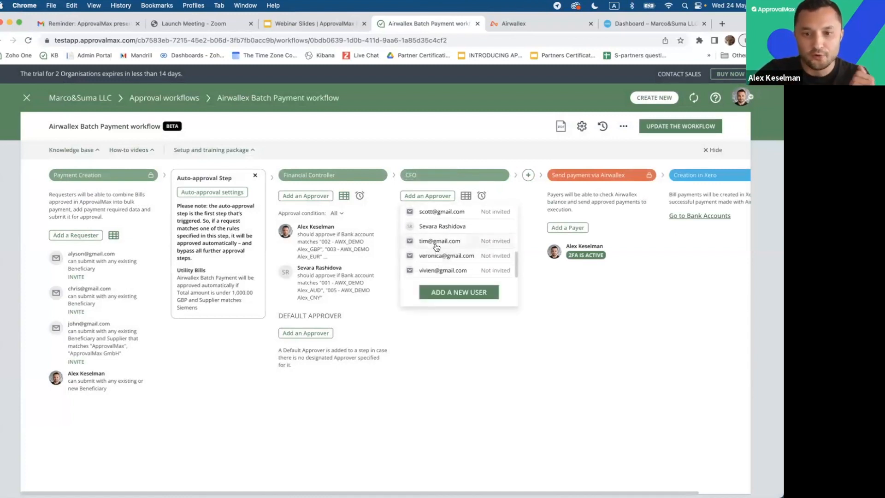
{"action": "left_click", "coordinate": [440, 256]}
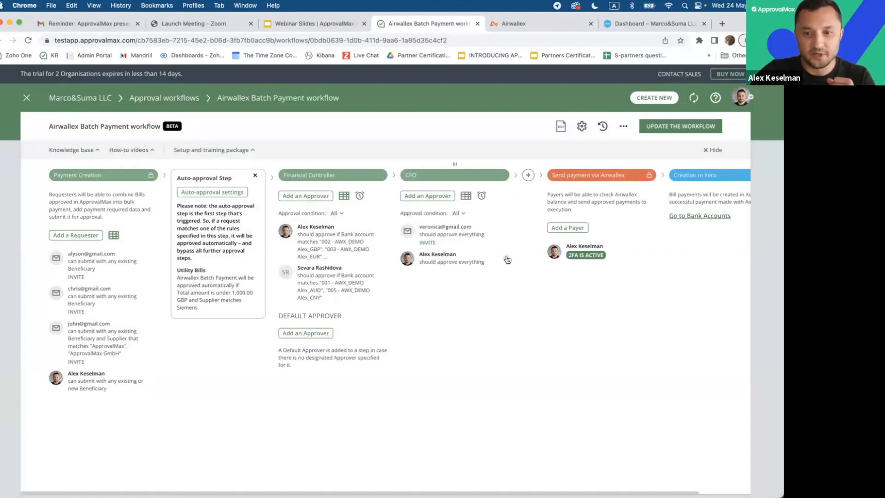
Step: Require the CFO approver only when the total amount is 1,000,000 GBP or more
{"action": "left_click", "coordinate": [466, 196]}
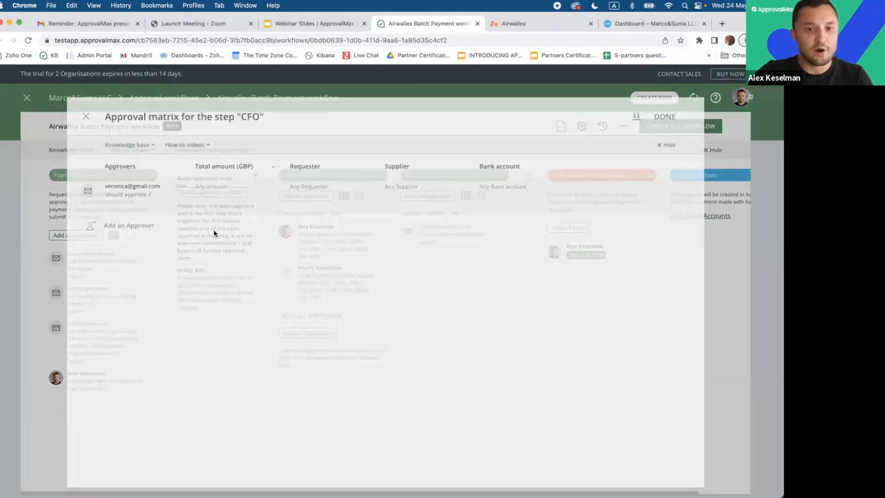
{"action": "left_click", "coordinate": [211, 175]}
{"action": "left_click", "coordinate": [214, 189]}
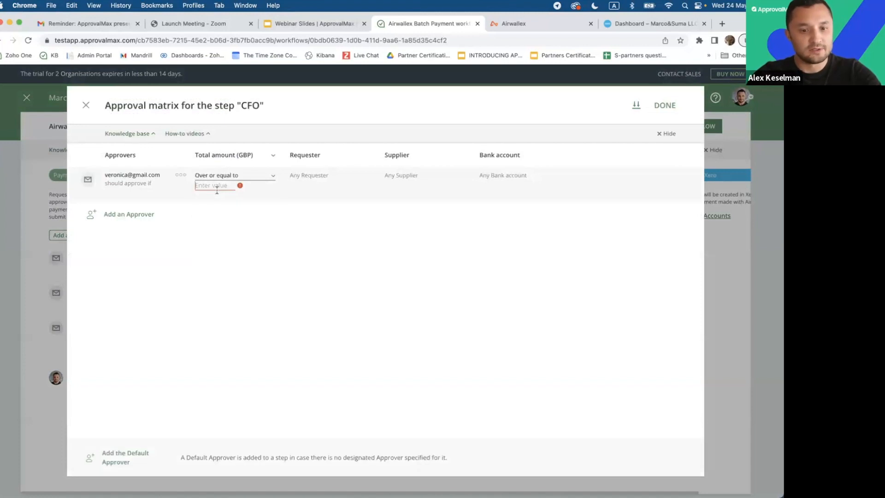
{"action": "type", "text": "1000000"}
{"action": "key", "text": "Return"}
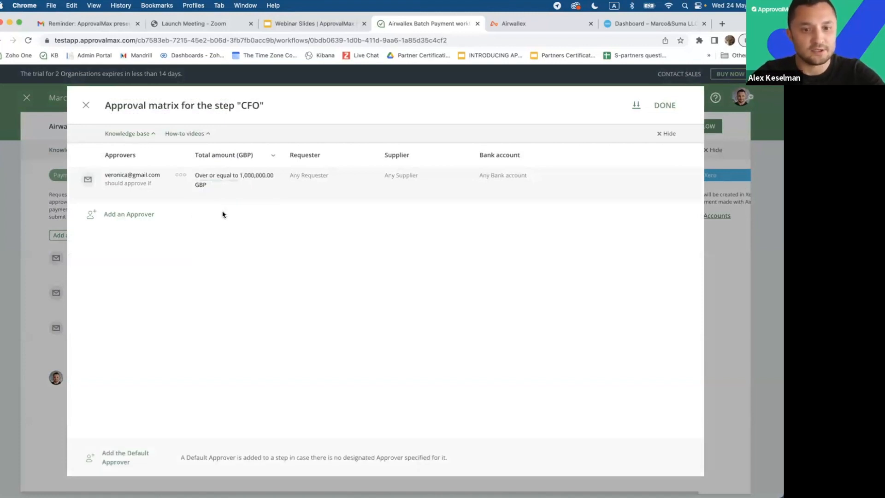
{"action": "left_click", "coordinate": [664, 106]}
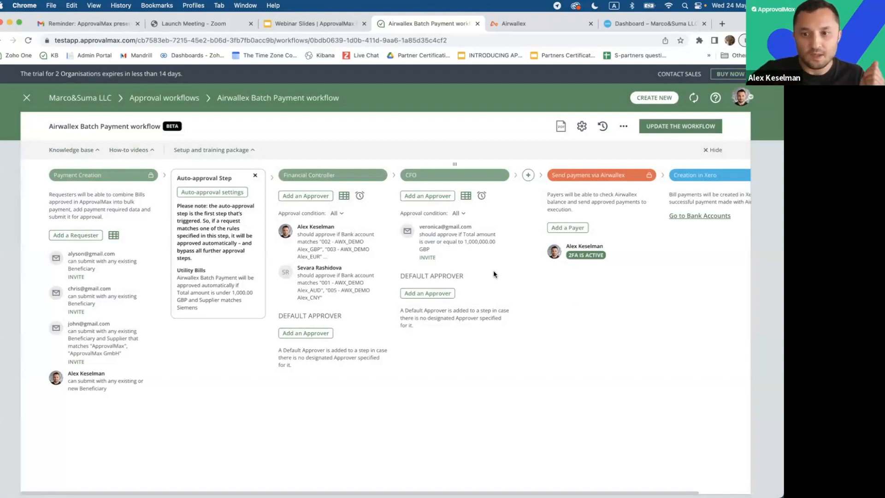
Step: Update the Airwallex Batch Payment workflow and confirm it without a comment
{"action": "scroll", "coordinate": [599, 248], "scroll_direction": "right", "scroll_amount": 3}
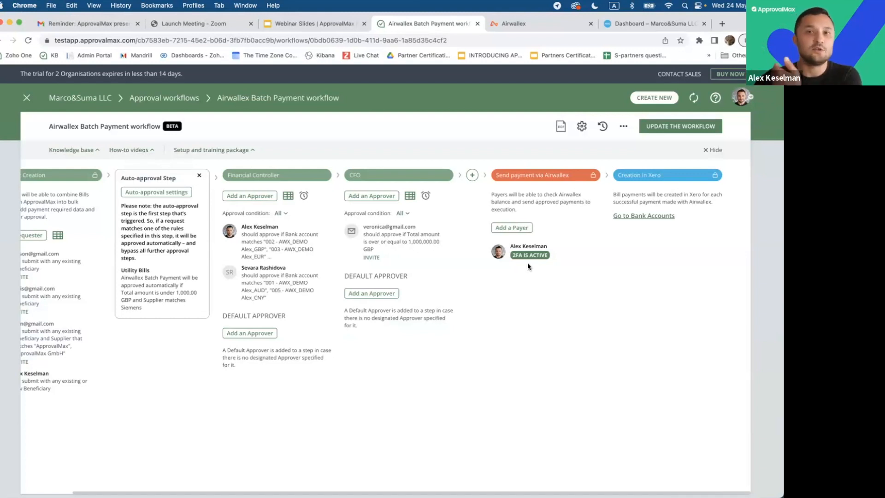
{"action": "scroll", "coordinate": [527, 266], "scroll_direction": "left", "scroll_amount": 3}
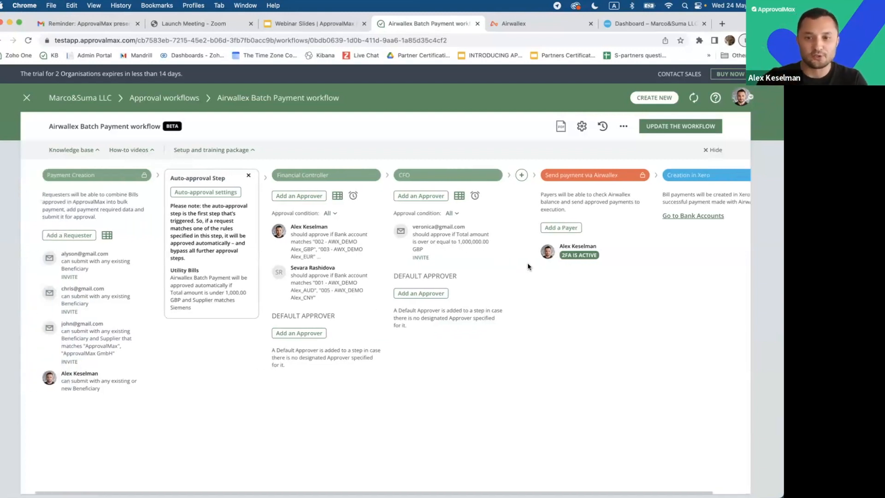
{"action": "left_click", "coordinate": [648, 129]}
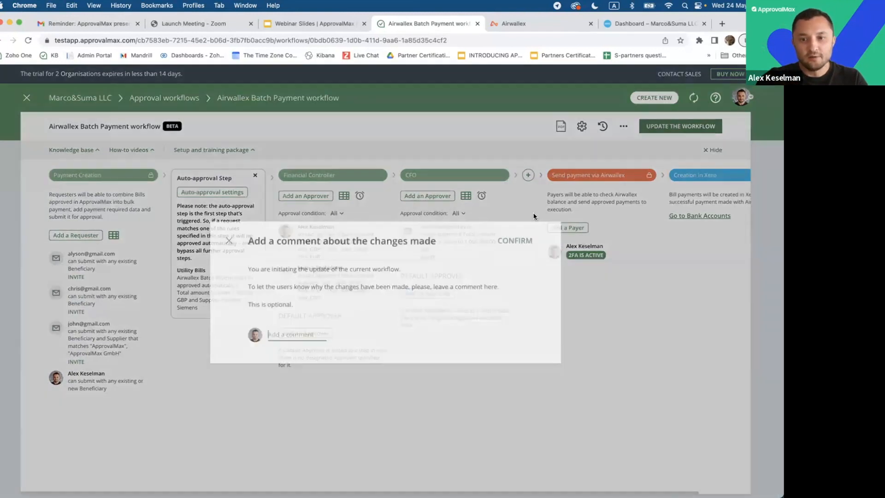
{"action": "left_click", "coordinate": [511, 228]}
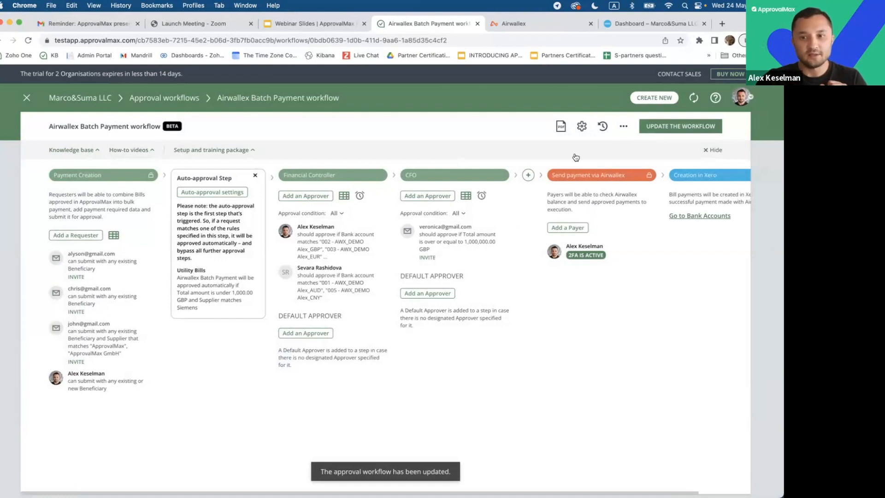
Step: Create a new Airwallex Batch Payment request
{"action": "left_click", "coordinate": [651, 98]}
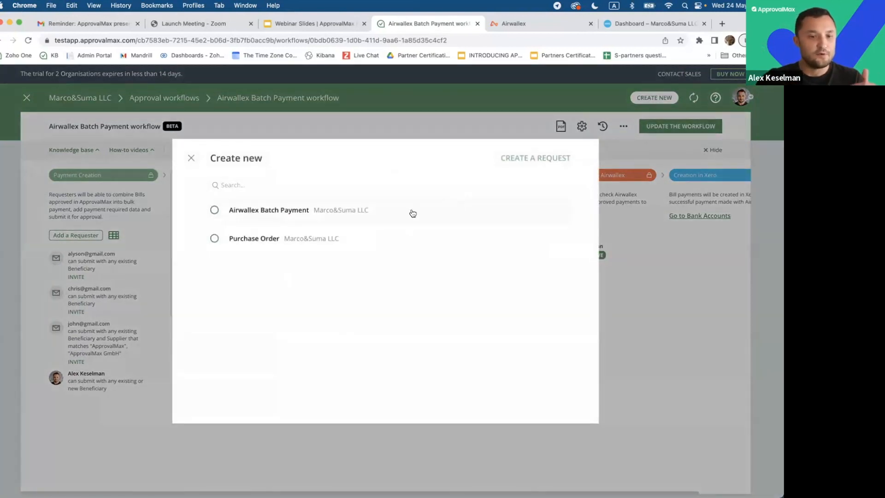
{"action": "left_click", "coordinate": [254, 218]}
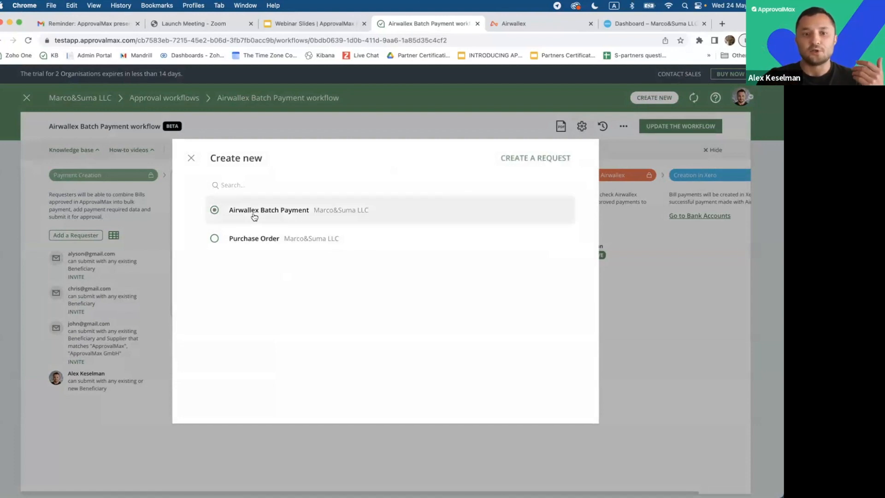
{"action": "left_click", "coordinate": [535, 158]}
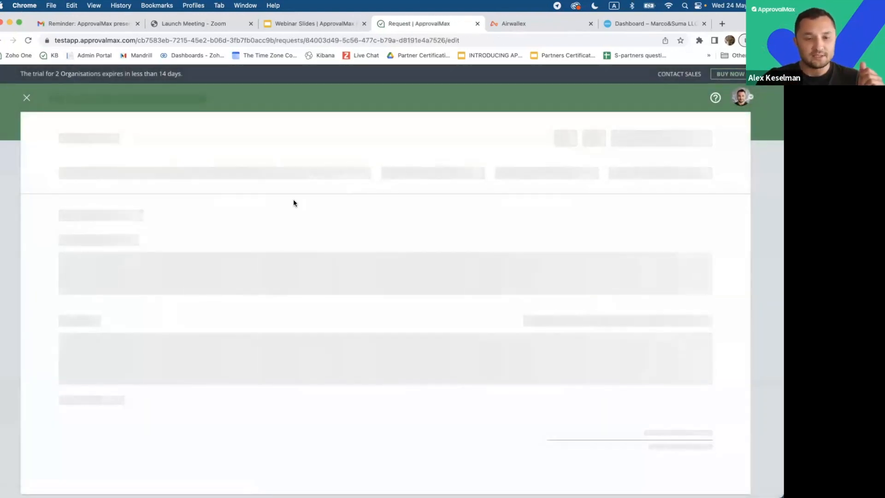
Step: Add the three ApprovalMax GmbH bills, grouped by supplier, and view the first bill's attachments
{"action": "left_click", "coordinate": [72, 210]}
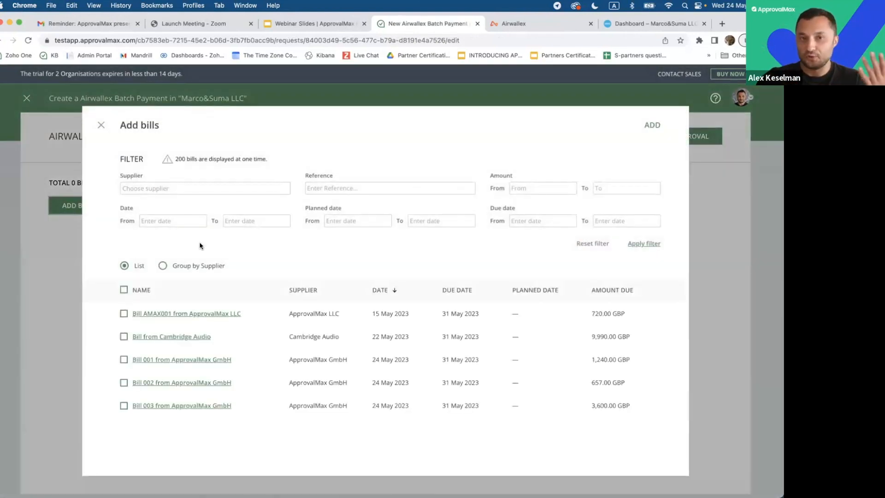
{"action": "left_click", "coordinate": [188, 268]}
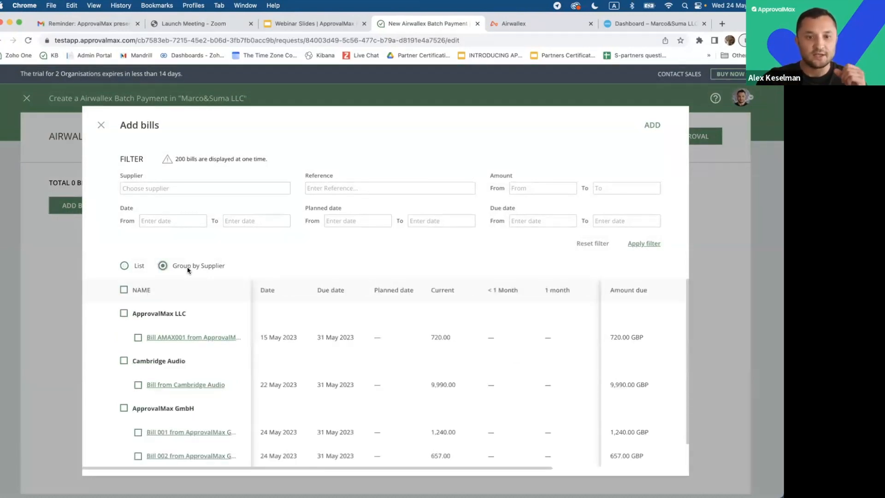
{"action": "scroll", "coordinate": [203, 317], "scroll_direction": "down", "scroll_amount": 1}
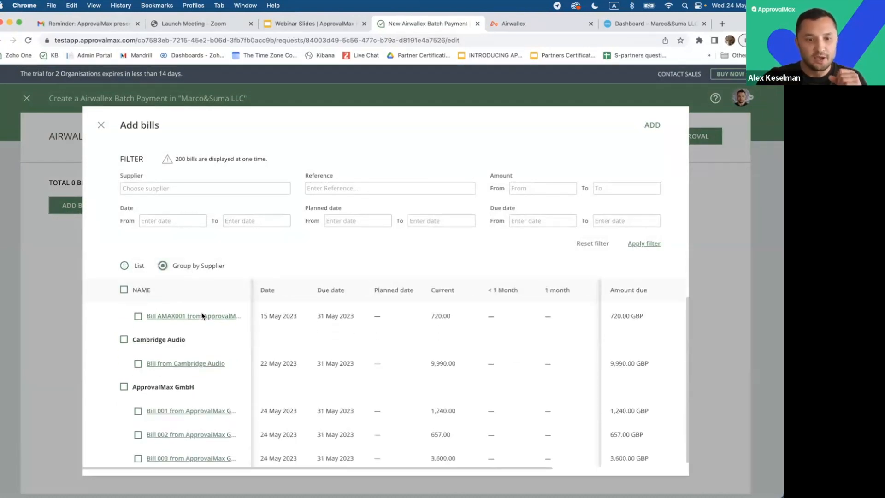
{"action": "left_click", "coordinate": [124, 383]}
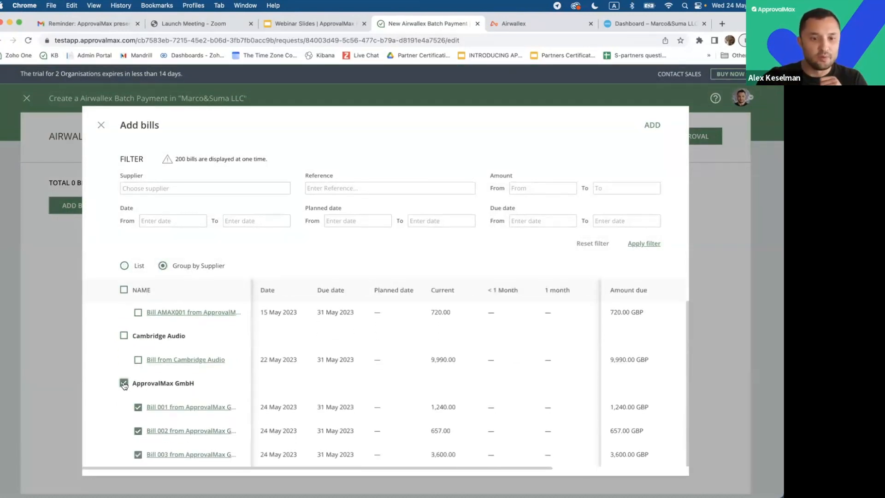
{"action": "left_click", "coordinate": [651, 126]}
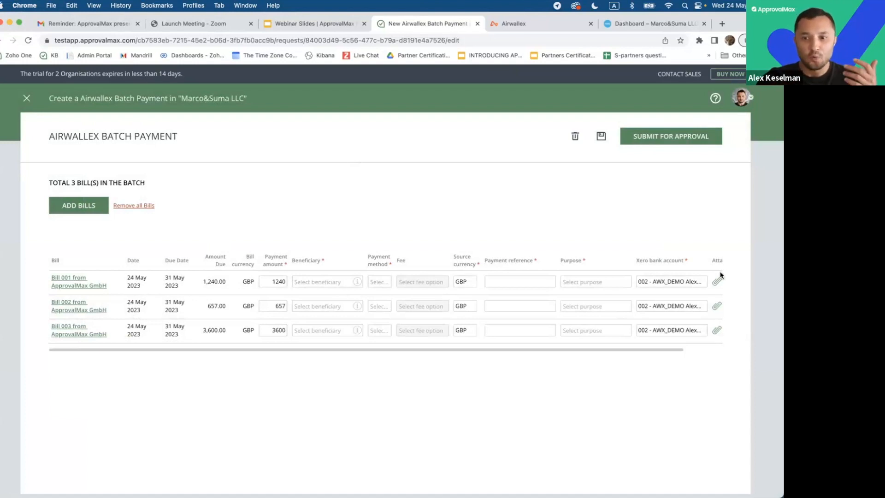
{"action": "left_click", "coordinate": [716, 282]}
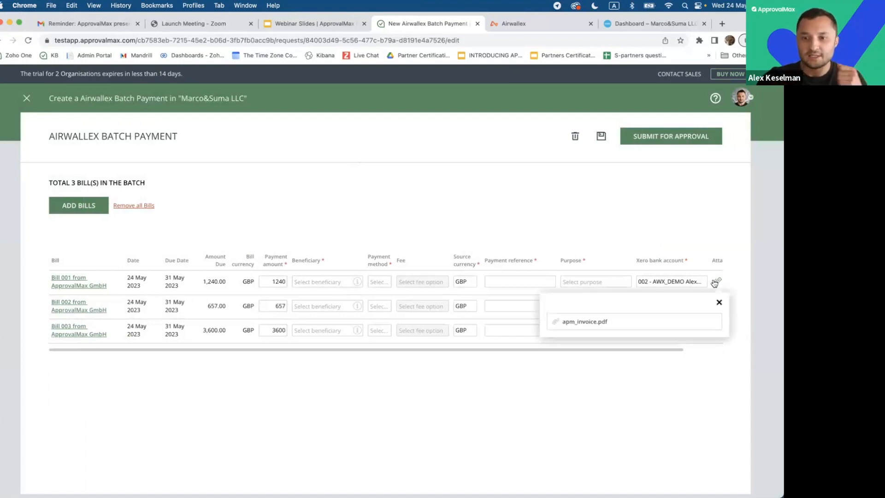
{"action": "left_click", "coordinate": [630, 321]}
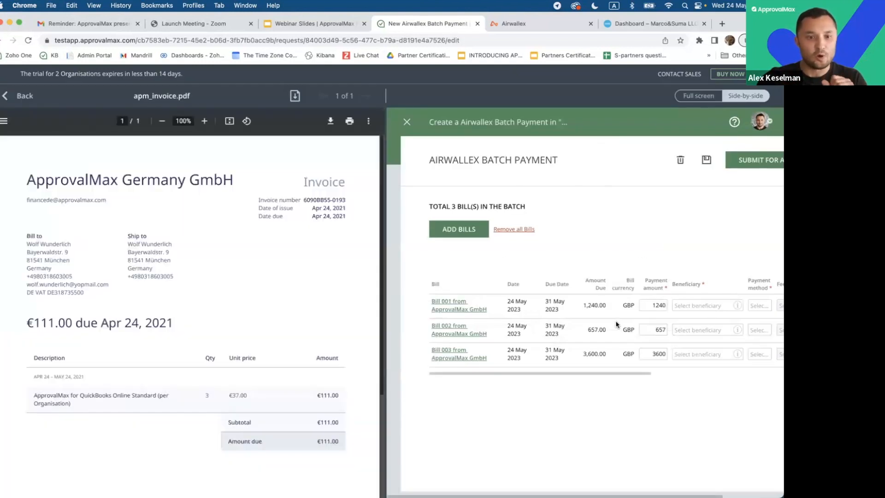
{"action": "left_click", "coordinate": [697, 305]}
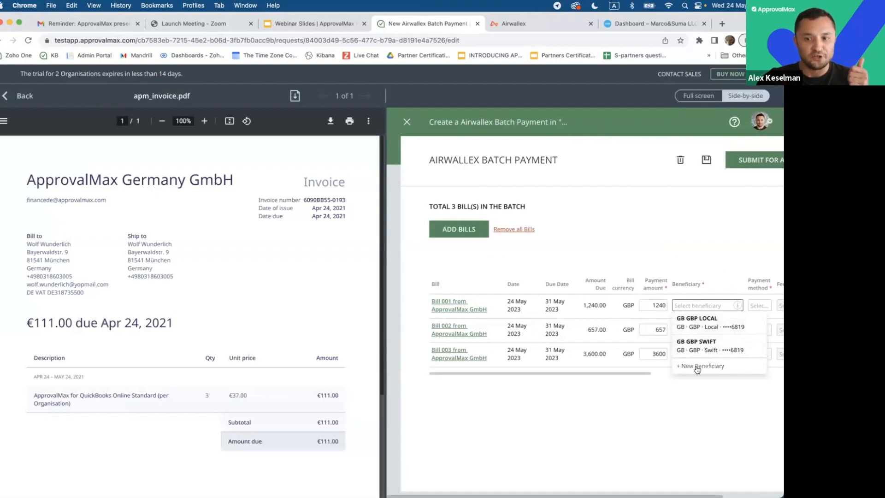
{"action": "left_click", "coordinate": [695, 366]}
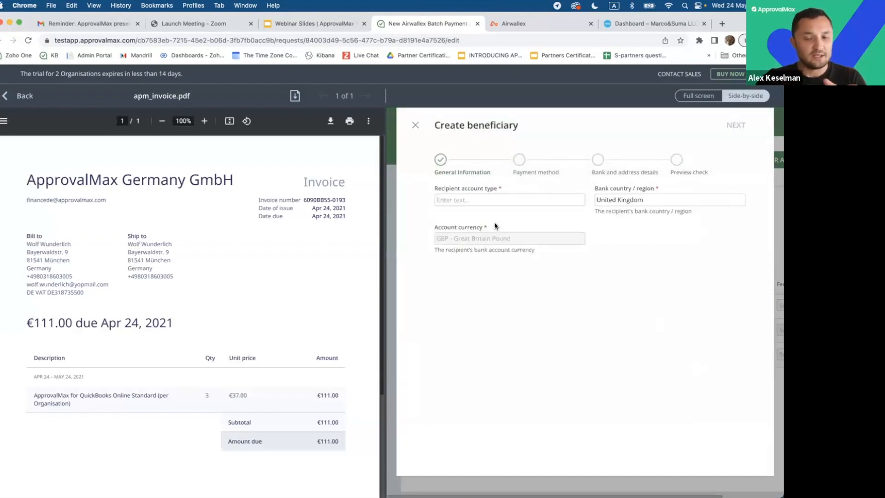
{"action": "left_click", "coordinate": [458, 199]}
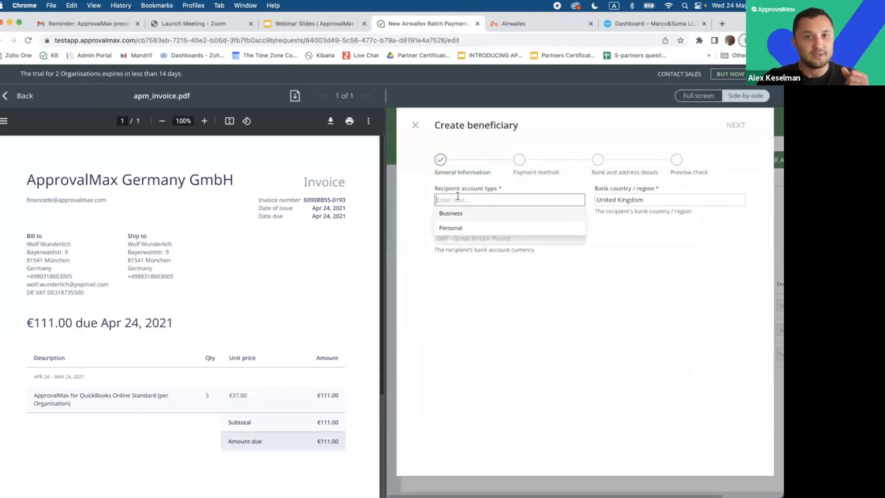
{"action": "left_click", "coordinate": [456, 213]}
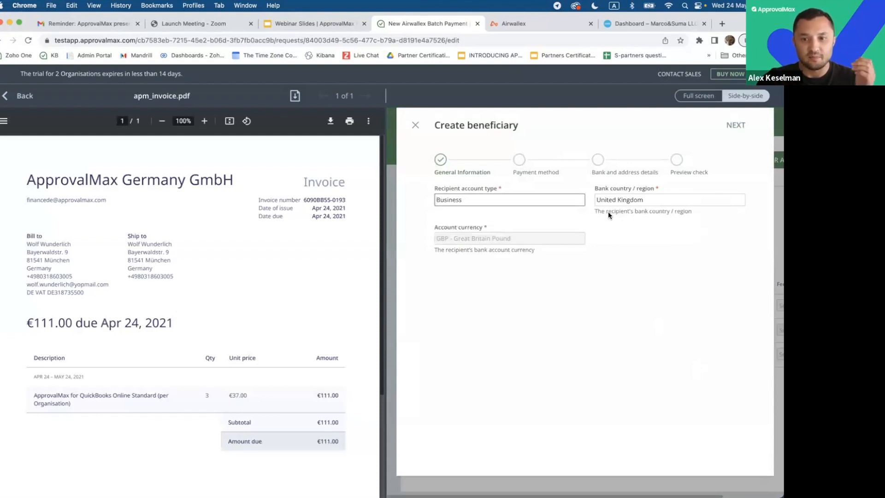
{"action": "left_click", "coordinate": [736, 125]}
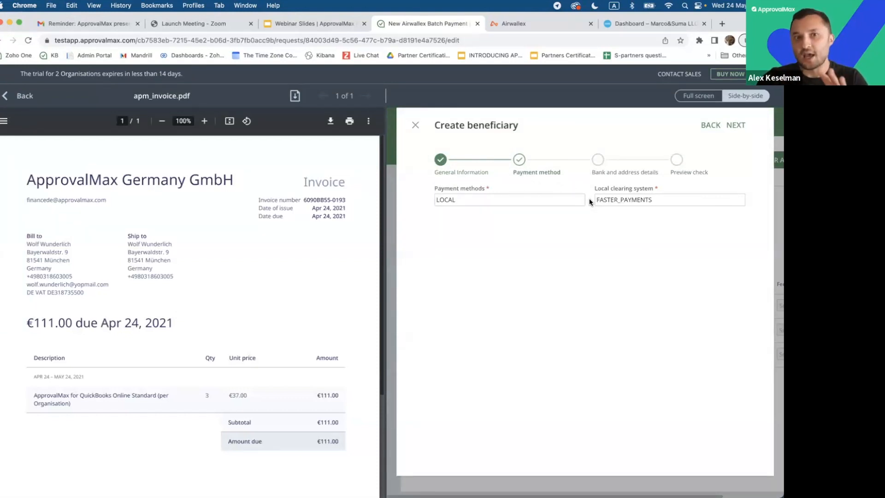
{"action": "left_click", "coordinate": [415, 124]}
{"action": "left_click", "coordinate": [374, 300]}
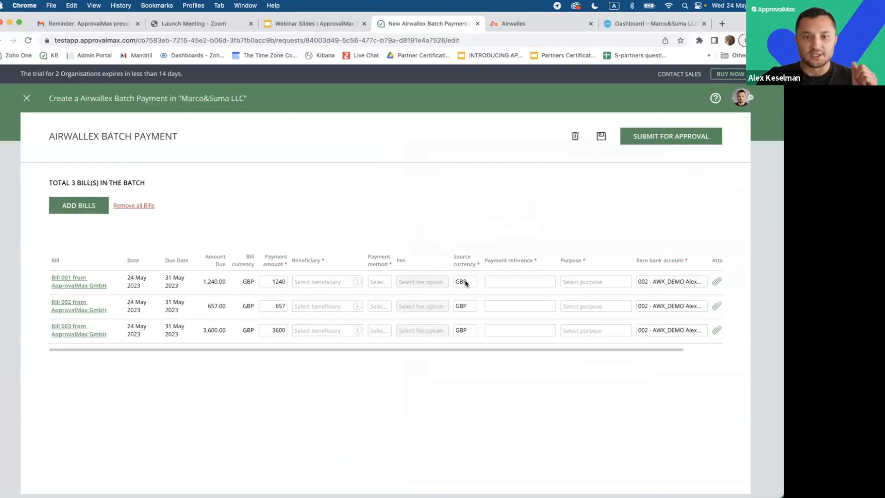
Step: Set the beneficiary of all three bills to GB GBP LOCAL
{"action": "left_click", "coordinate": [319, 283]}
{"action": "left_click", "coordinate": [317, 299]}
{"action": "left_click", "coordinate": [318, 307]}
{"action": "left_click", "coordinate": [319, 326]}
{"action": "left_click", "coordinate": [318, 330]}
{"action": "left_click", "coordinate": [319, 343]}
Step: Enter payment references 001, 002 and 003 for the three bills
{"action": "left_click", "coordinate": [510, 282]}
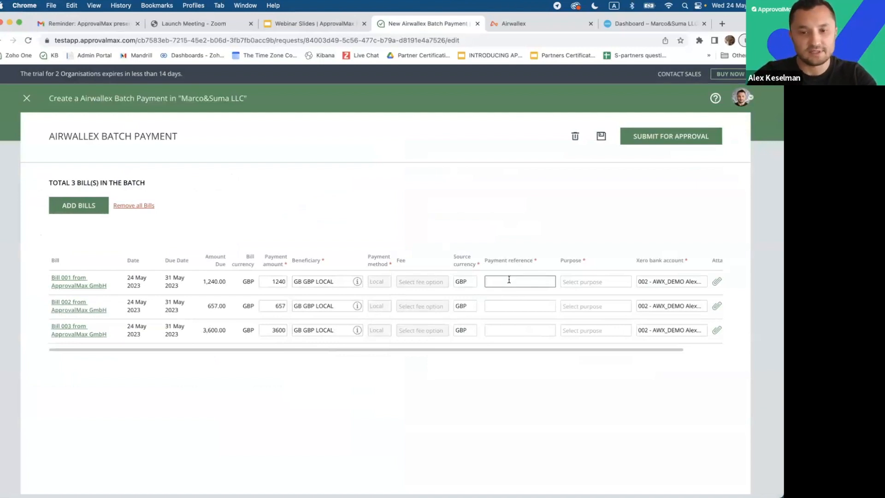
{"action": "type", "text": "001"}
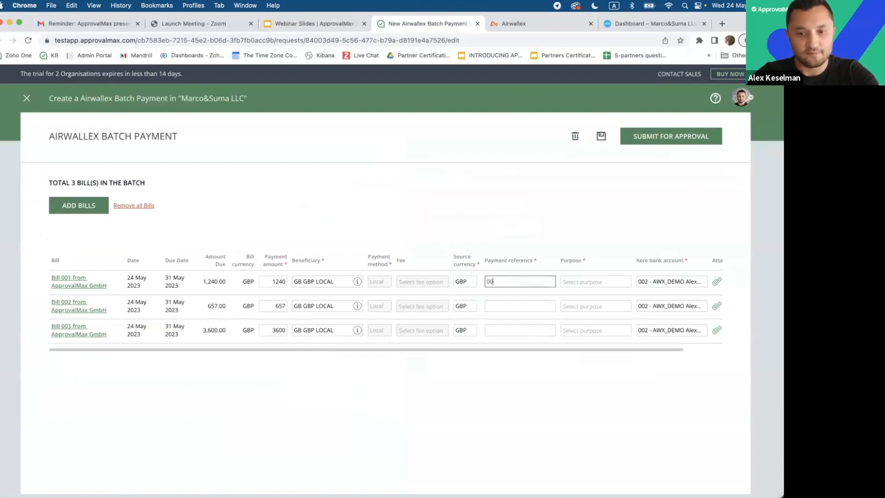
{"action": "left_click", "coordinate": [506, 305]}
{"action": "type", "text": "002"}
{"action": "left_click", "coordinate": [494, 328]}
{"action": "type", "text": "003"}
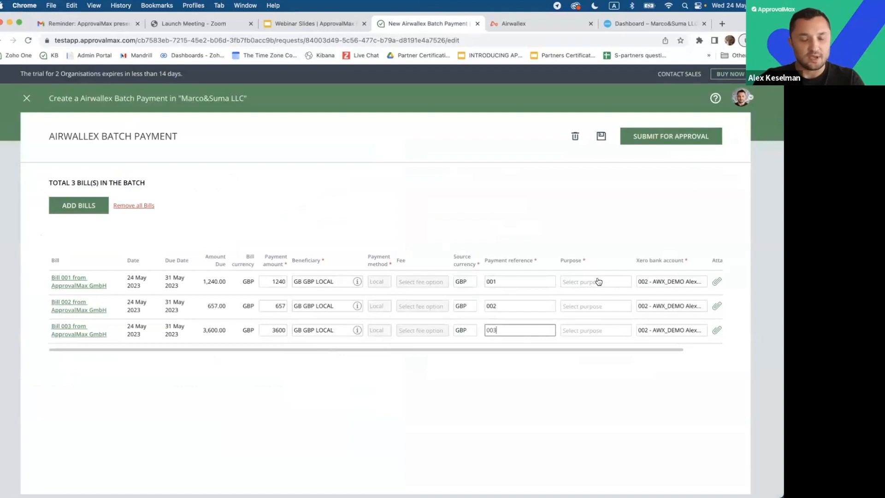
Step: Set every bill's purpose to Business expenses and submit the batch for approval
{"action": "left_click", "coordinate": [598, 282]}
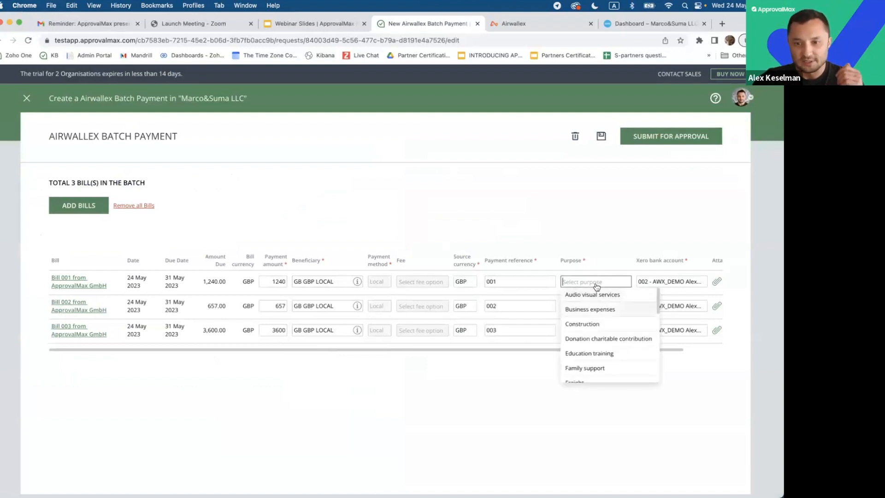
{"action": "left_click", "coordinate": [599, 309]}
{"action": "left_click", "coordinate": [583, 305]}
{"action": "left_click", "coordinate": [588, 332]}
{"action": "left_click", "coordinate": [588, 330]}
{"action": "left_click", "coordinate": [590, 358]}
{"action": "left_click", "coordinate": [675, 140]}
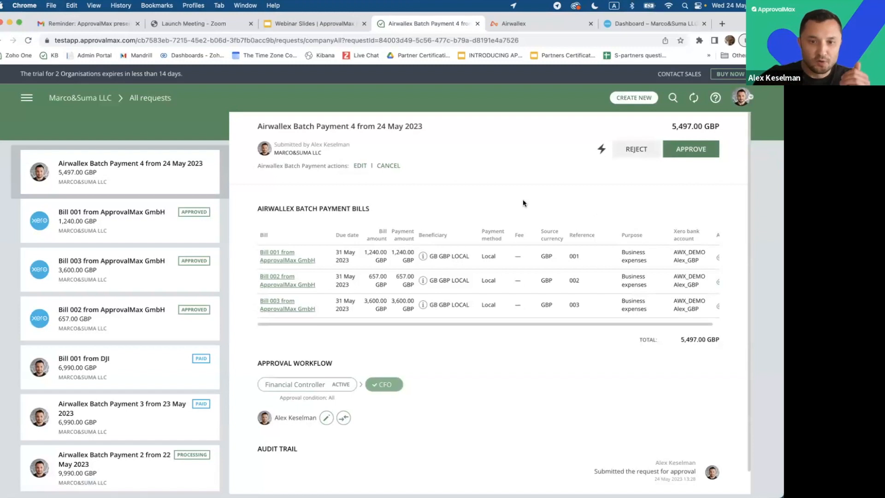
{"action": "scroll", "coordinate": [470, 201], "scroll_direction": "down", "scroll_amount": 1}
{"action": "scroll", "coordinate": [467, 202], "scroll_direction": "up", "scroll_amount": 1}
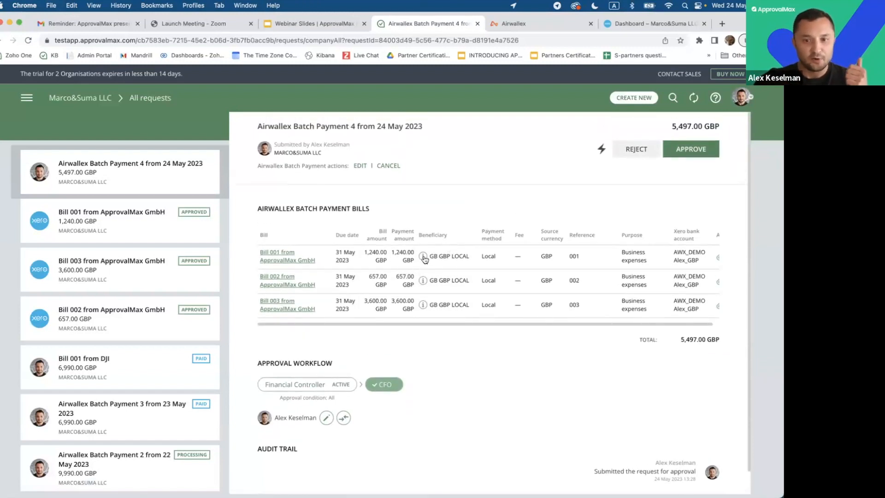
{"action": "mouse_move", "coordinate": [425, 259]}
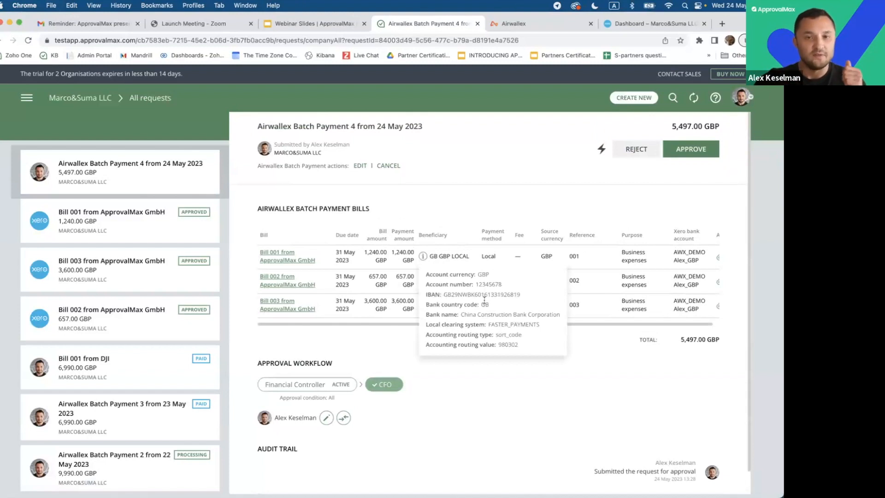
{"action": "scroll", "coordinate": [598, 247], "scroll_direction": "right", "scroll_amount": 1}
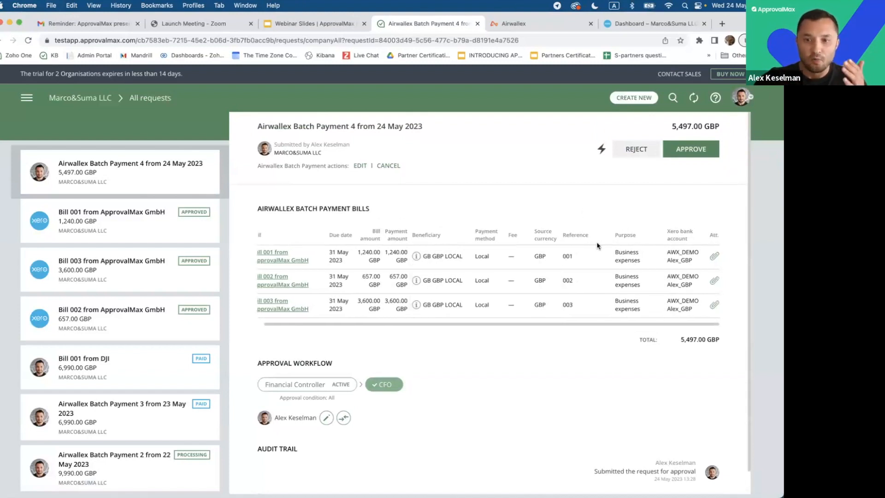
{"action": "scroll", "coordinate": [616, 265], "scroll_direction": "left", "scroll_amount": 1}
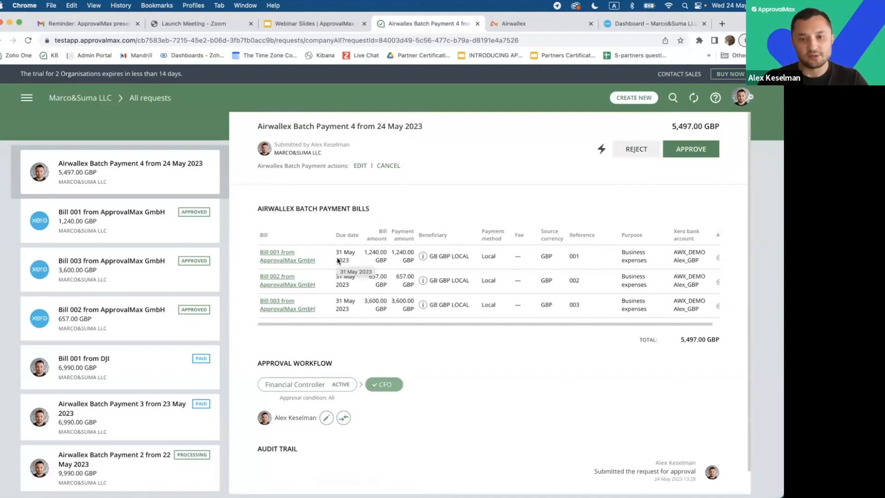
{"action": "scroll", "coordinate": [394, 346], "scroll_direction": "down", "scroll_amount": 1}
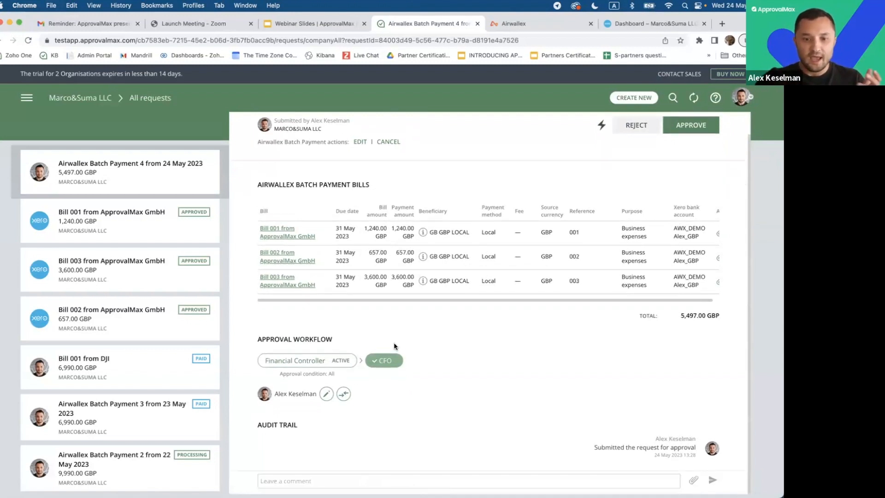
{"action": "scroll", "coordinate": [394, 345], "scroll_direction": "up", "scroll_amount": 1}
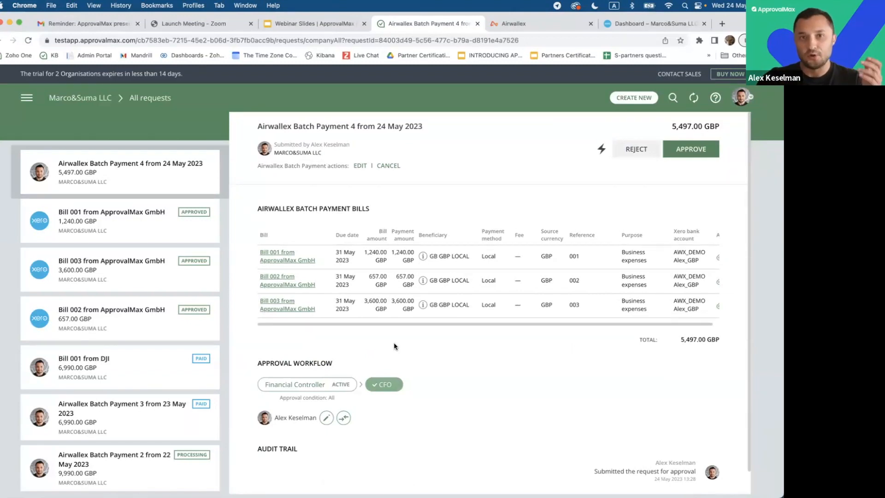
Step: Approve Batch Payment 4 and pay it with Airwallex, confirming with the authenticator code
{"action": "left_click", "coordinate": [688, 148]}
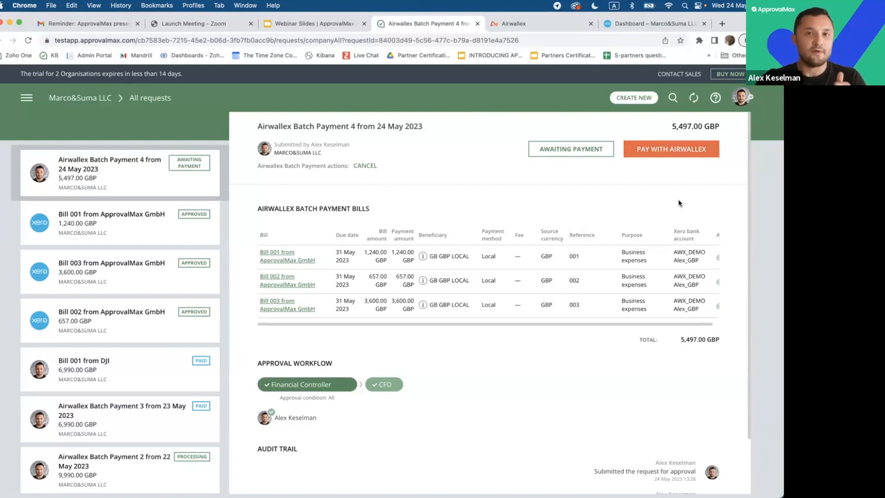
{"action": "left_click", "coordinate": [670, 156]}
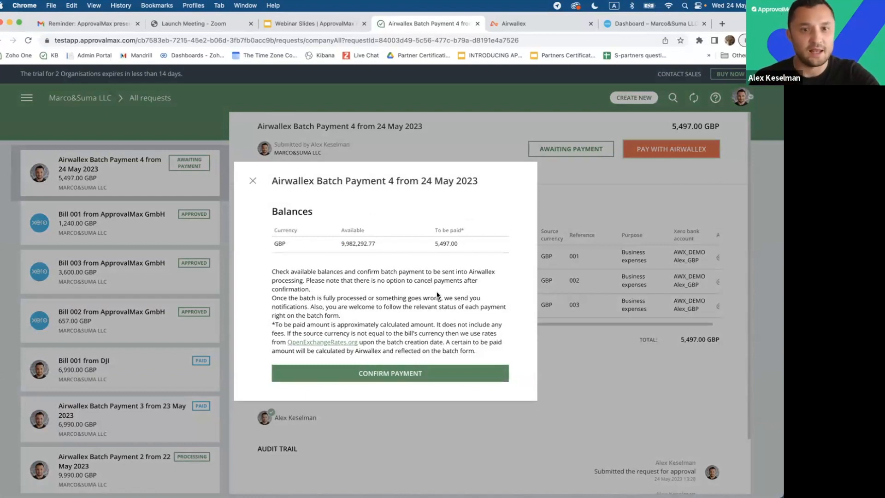
{"action": "left_click", "coordinate": [410, 373]}
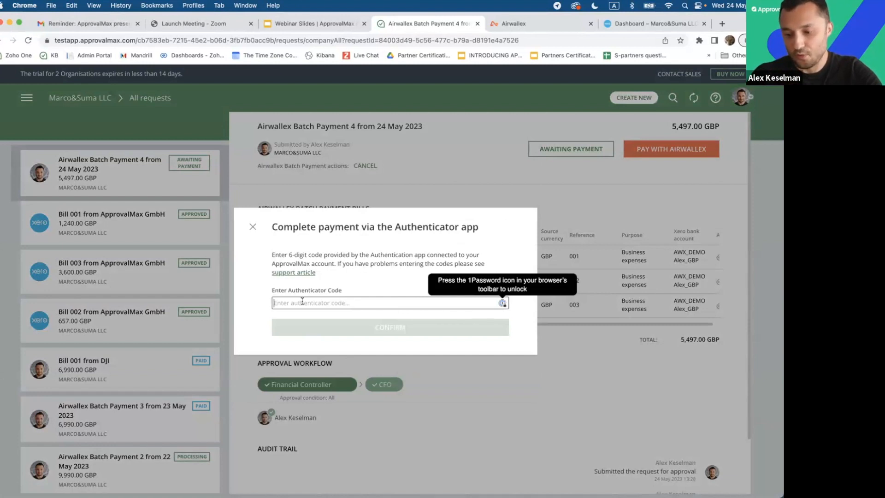
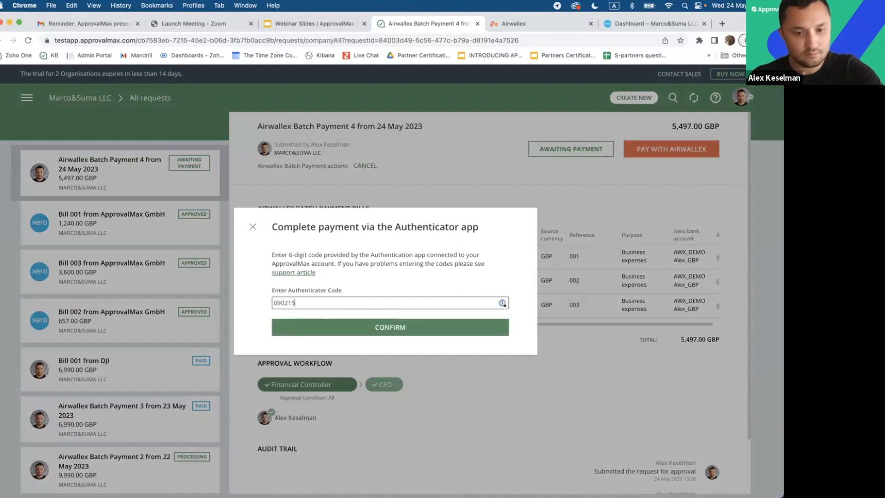
{"action": "left_click", "coordinate": [329, 326]}
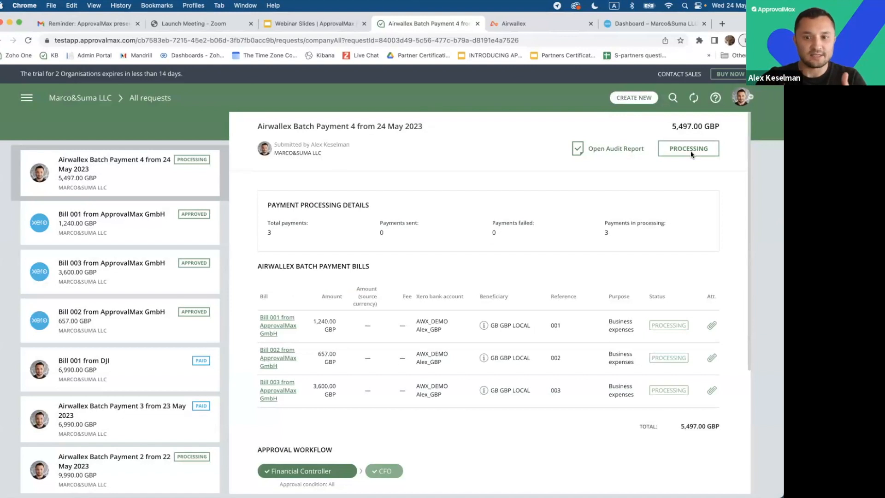
Step: Reload and reopen the audit report until each bill shows its 2.42 GBP fee, then go back
{"action": "left_click", "coordinate": [608, 155]}
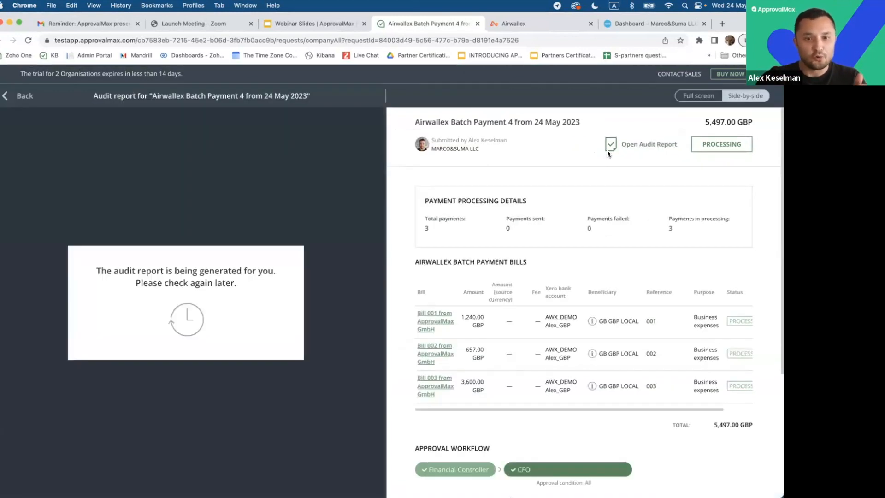
{"action": "key", "text": "super+r"}
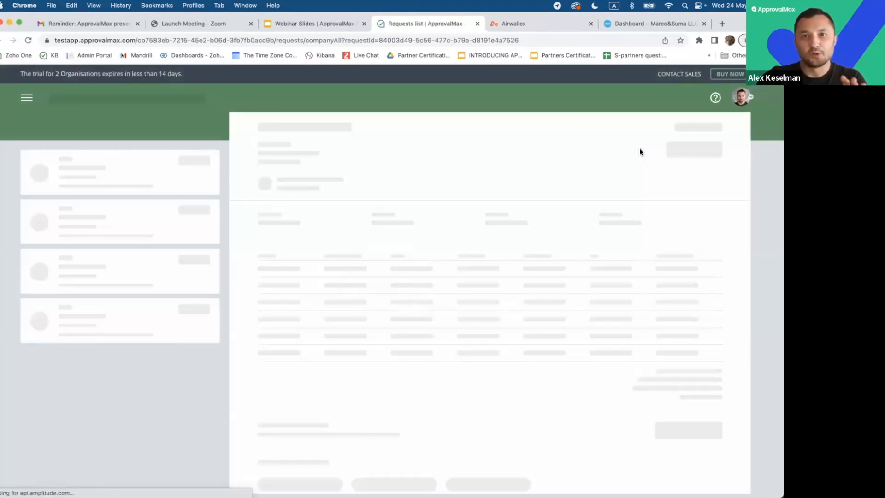
{"action": "left_click", "coordinate": [628, 148]}
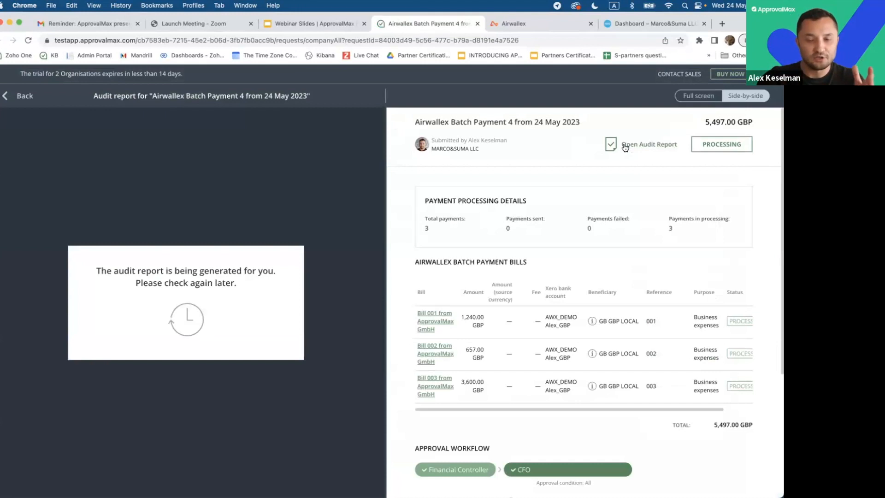
{"action": "key", "text": "super+r"}
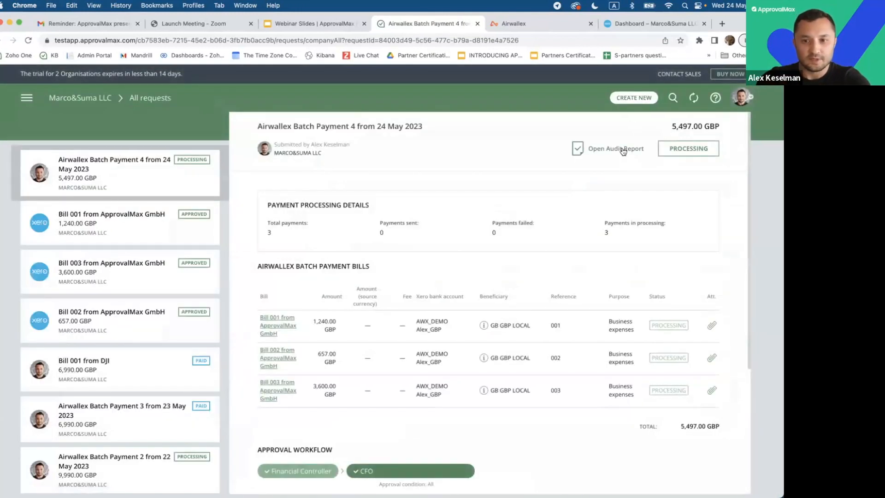
{"action": "left_click", "coordinate": [626, 148]}
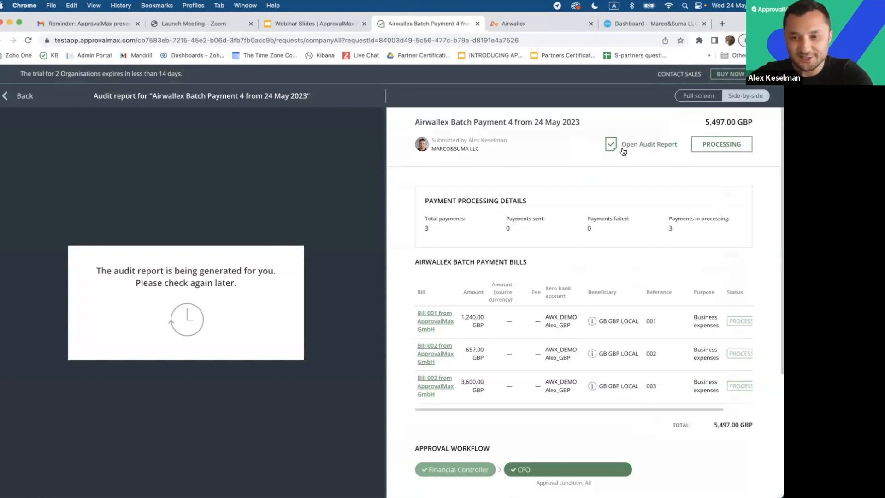
{"action": "key", "text": "super+r"}
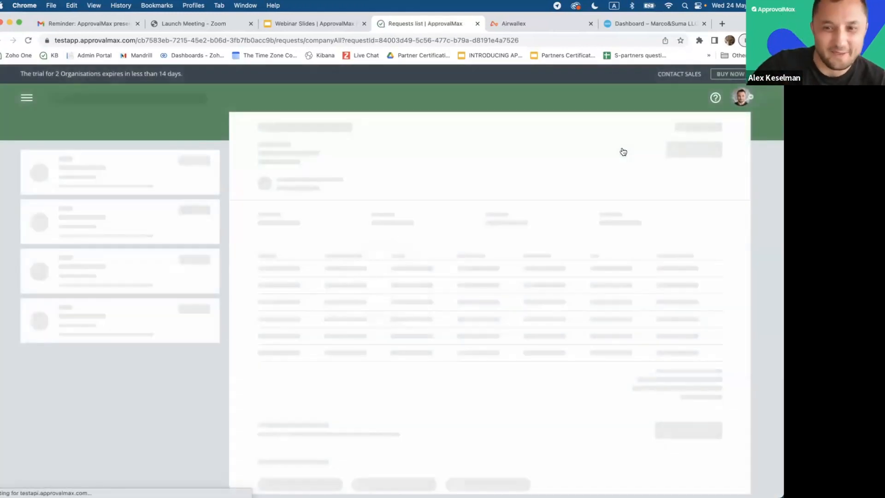
{"action": "left_click", "coordinate": [617, 150]}
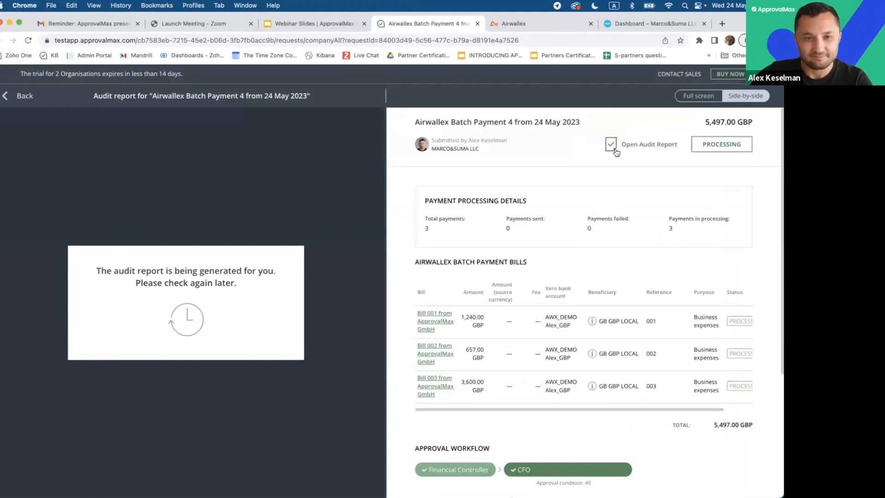
{"action": "left_click", "coordinate": [6, 99]}
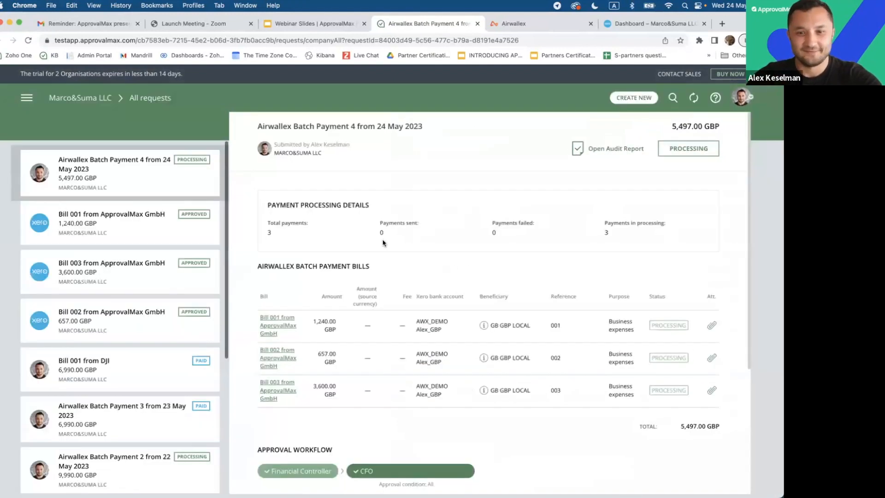
{"action": "scroll", "coordinate": [383, 243], "scroll_direction": "down", "scroll_amount": 4}
{"action": "key", "text": "super+r"}
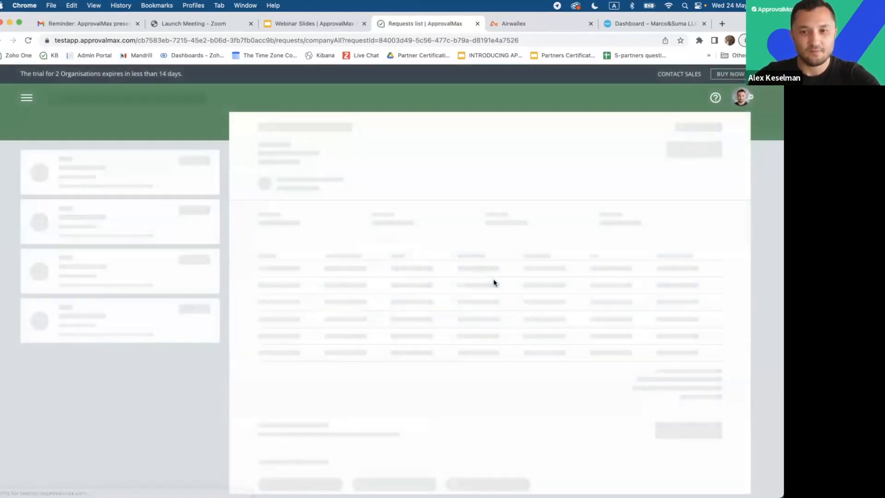
{"action": "left_click", "coordinate": [602, 151]}
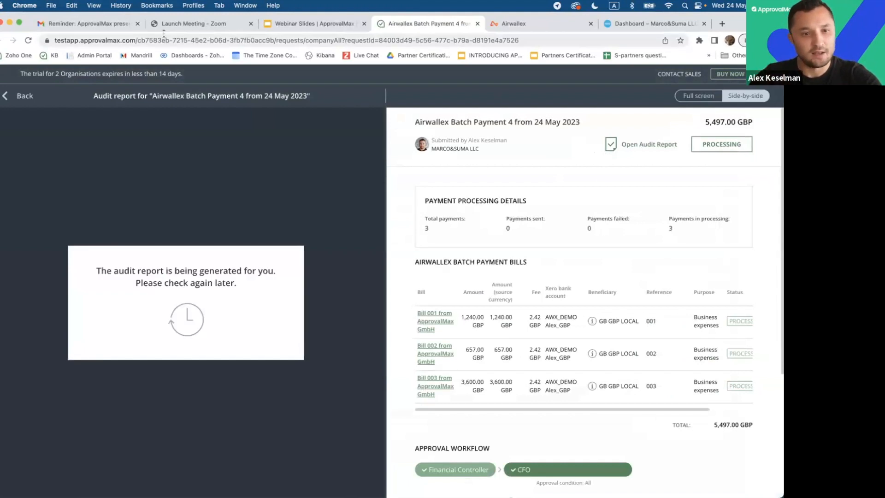
{"action": "left_click", "coordinate": [13, 94]}
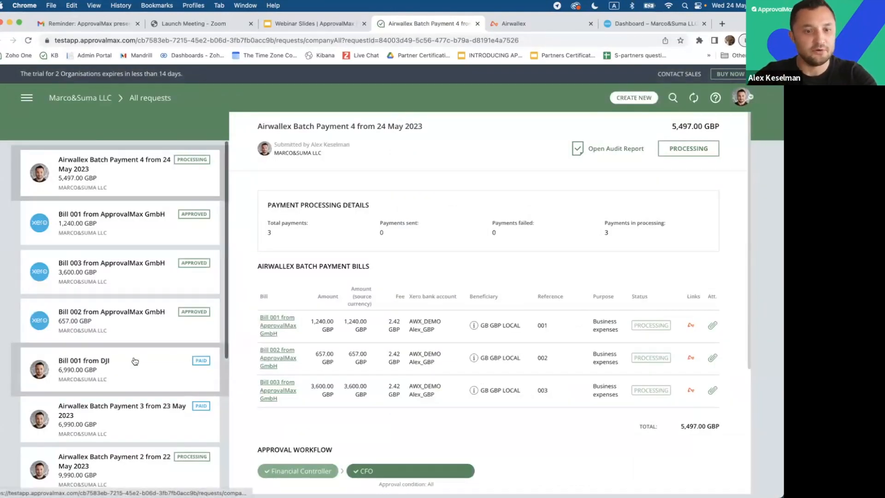
Step: Open Airwallex Batch Payment 3's audit report in full screen
{"action": "left_click", "coordinate": [152, 418]}
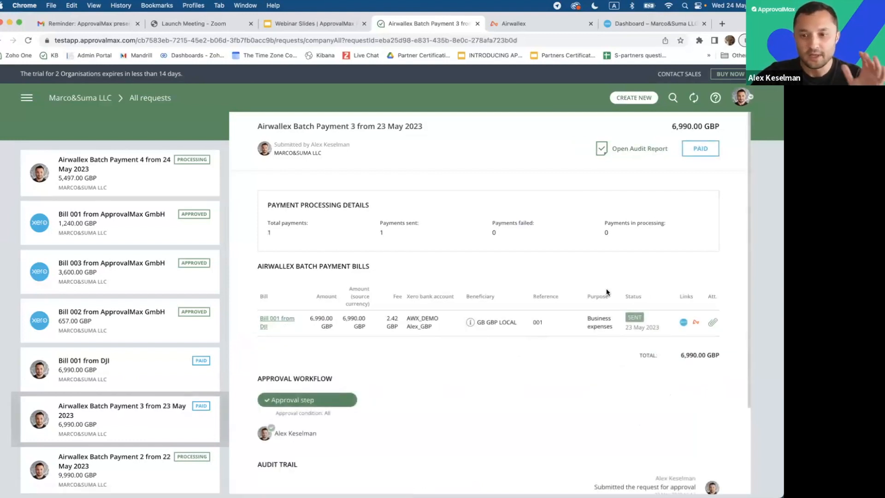
{"action": "left_click", "coordinate": [624, 149]}
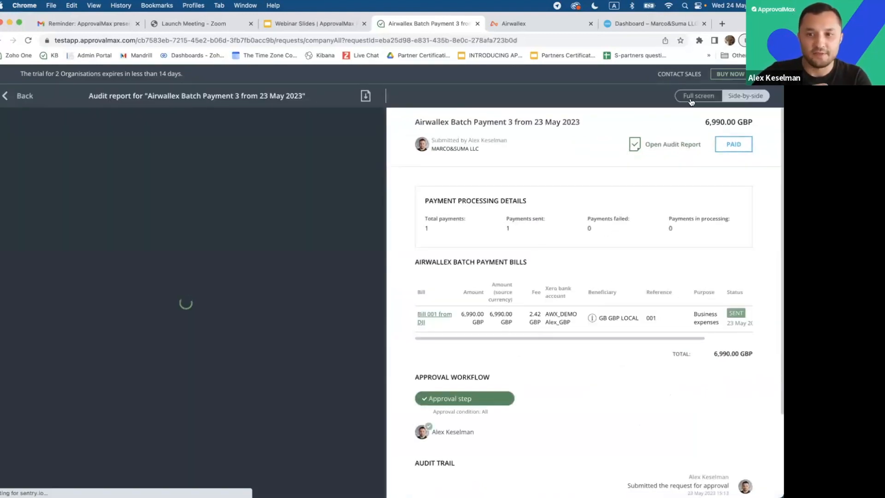
{"action": "left_click", "coordinate": [697, 99]}
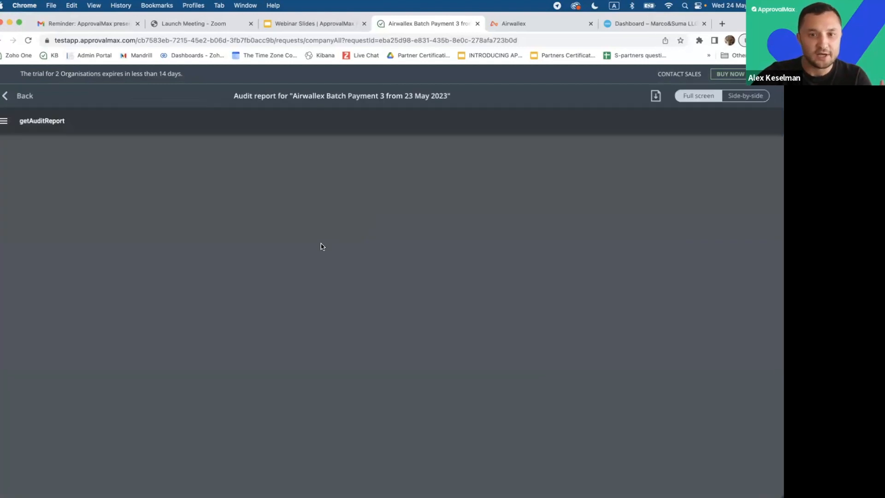
Step: Read the audit report at 150% zoom, then return to the batch details
{"action": "left_click", "coordinate": [361, 121]}
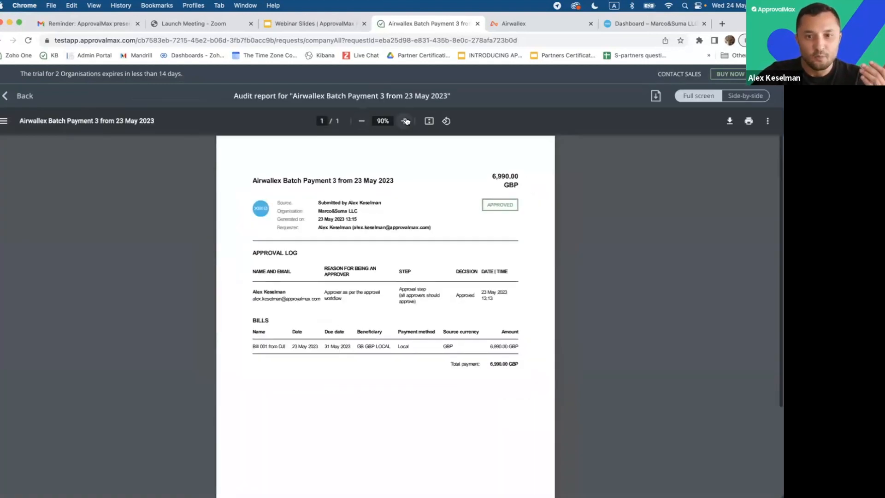
{"action": "left_click", "coordinate": [405, 121]}
{"action": "left_click", "coordinate": [405, 121]}
{"action": "left_click", "coordinate": [405, 121]}
{"action": "left_click", "coordinate": [405, 121]}
{"action": "scroll", "coordinate": [370, 208], "scroll_direction": "down", "scroll_amount": 3}
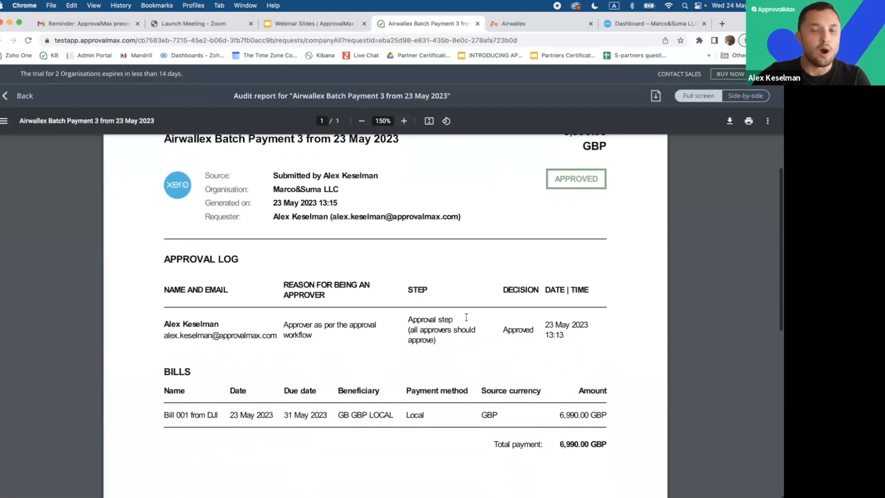
{"action": "left_click", "coordinate": [23, 98]}
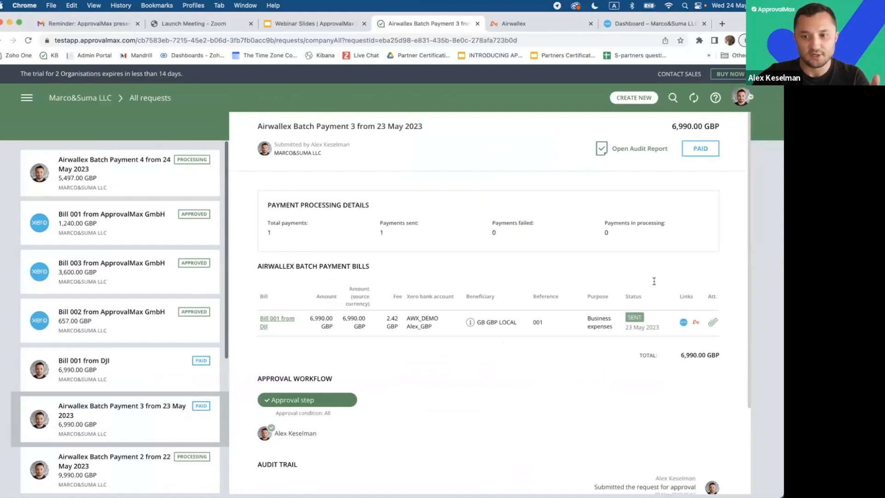